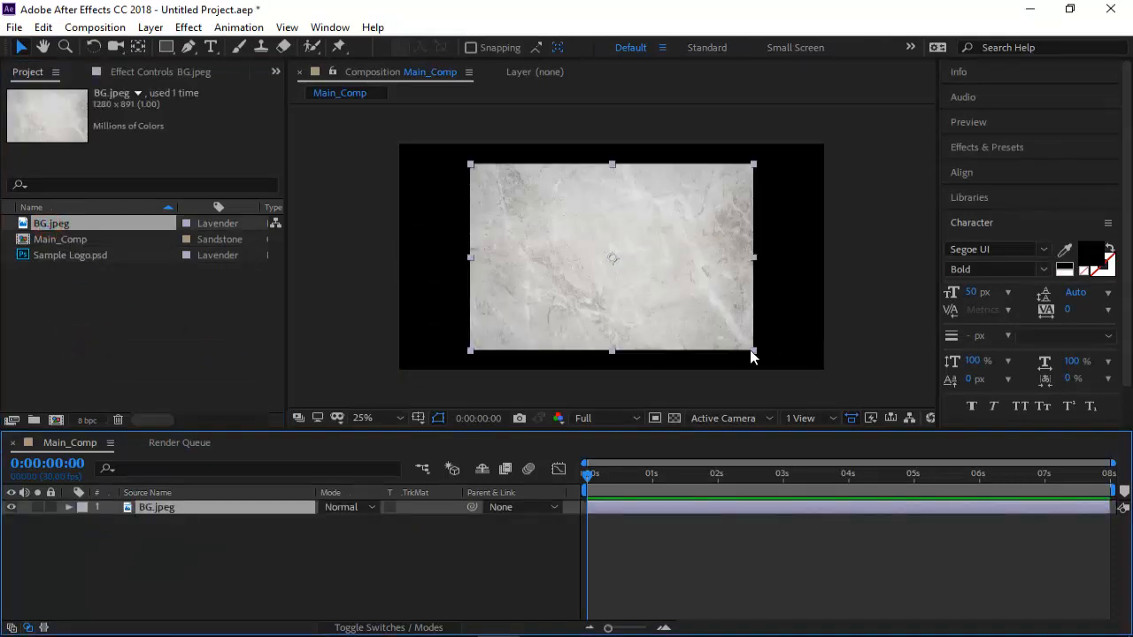
- Scale the BG.jpeg layer up to cover the composition frame and add Sample Logo.psd as a layer above it
left_click_drag(755, 356, 828, 374)
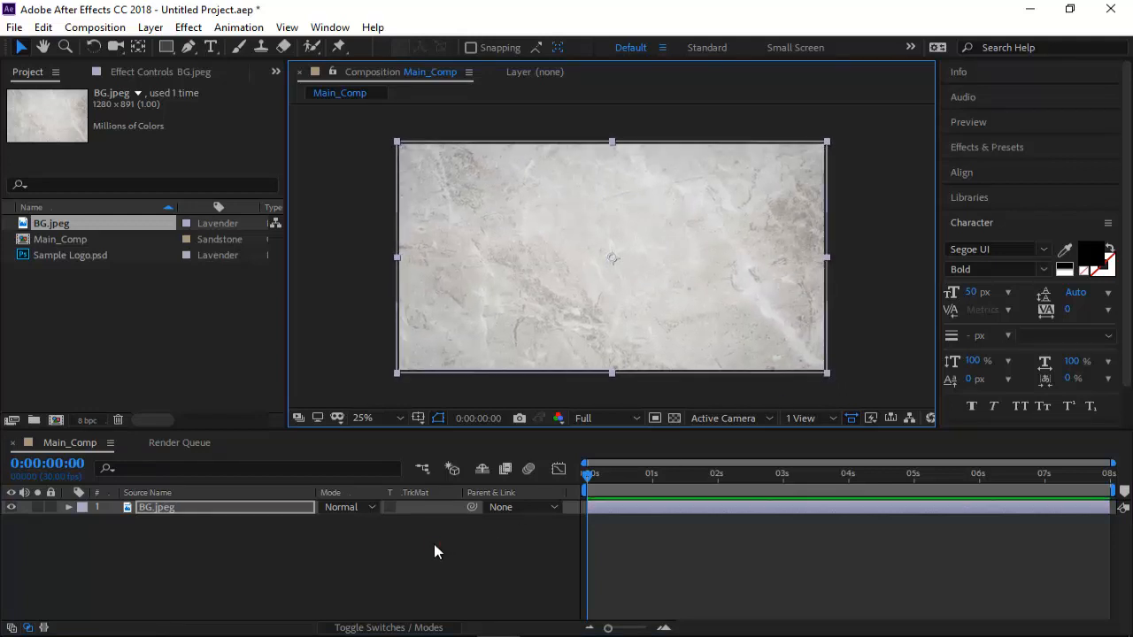
left_click(432, 540)
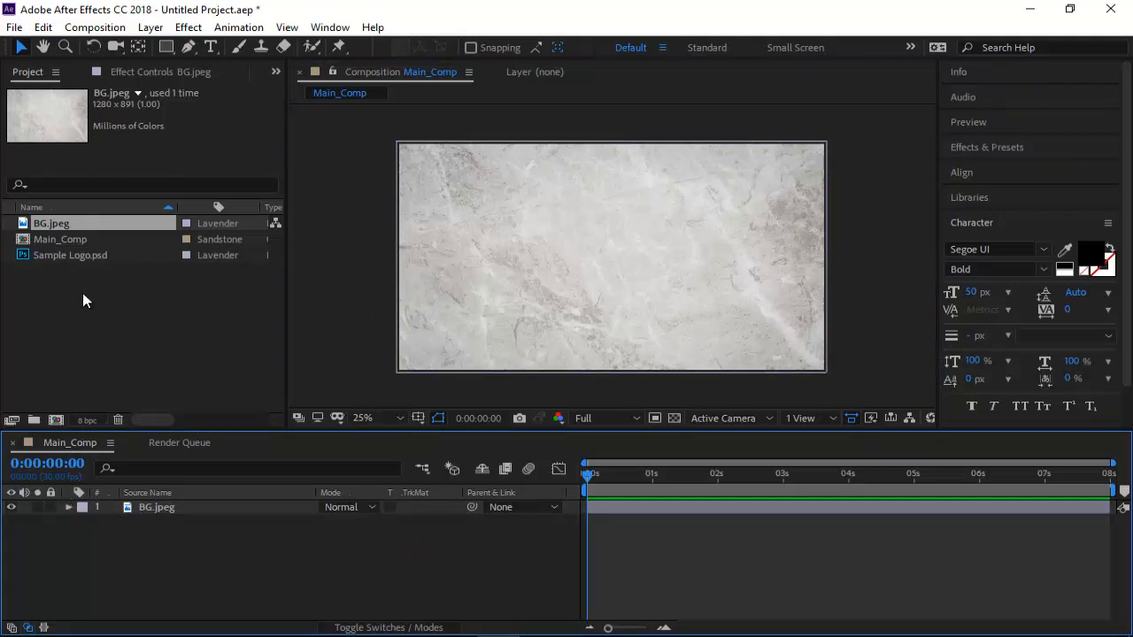
mouse_move(82, 255)
left_mouse_down()
mouse_move(138, 419)
mouse_move(68, 281)
mouse_move(67, 255)
left_mouse_up()
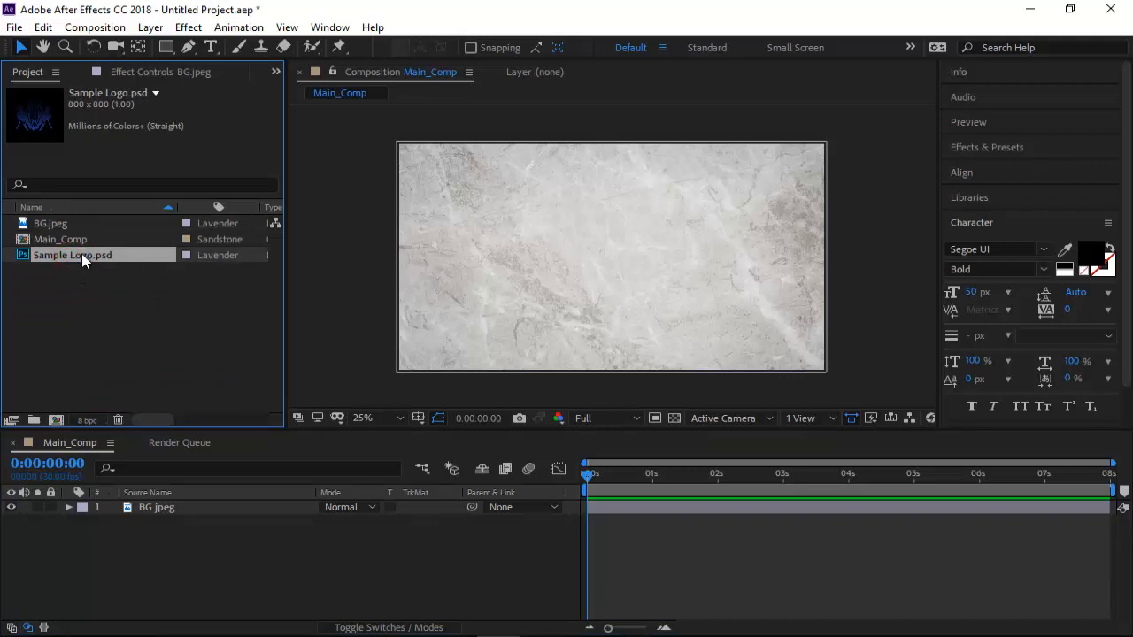
left_click_drag(83, 254, 147, 513)
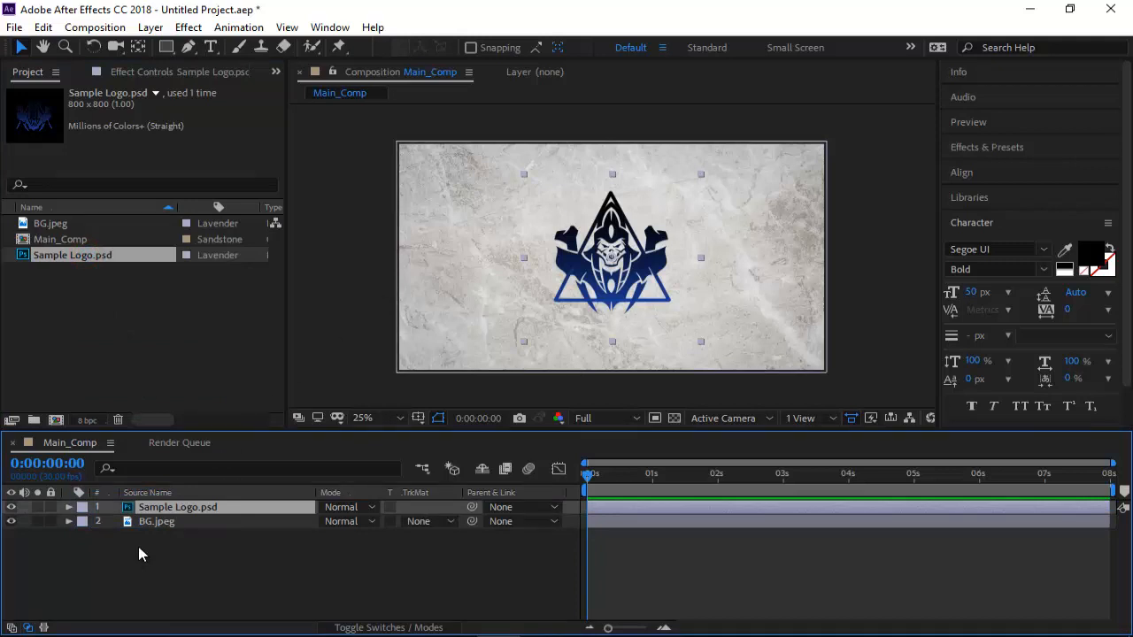
- Lock the BG.jpeg background layer in Main_Comp
left_click(152, 523)
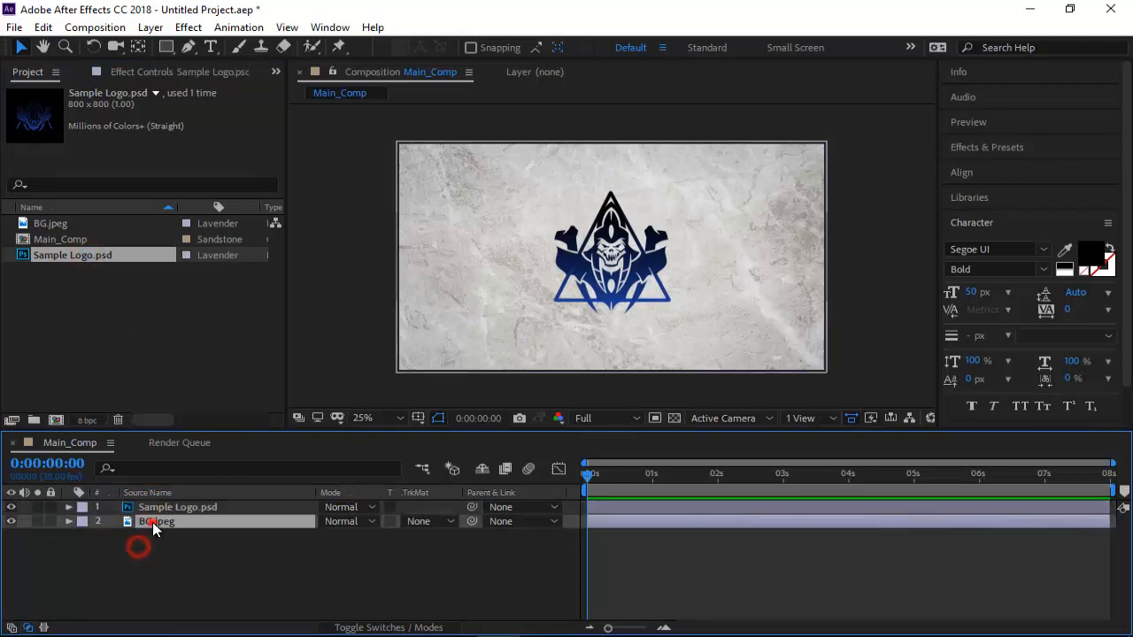
left_click(48, 522)
left_click(88, 563)
left_click(486, 324)
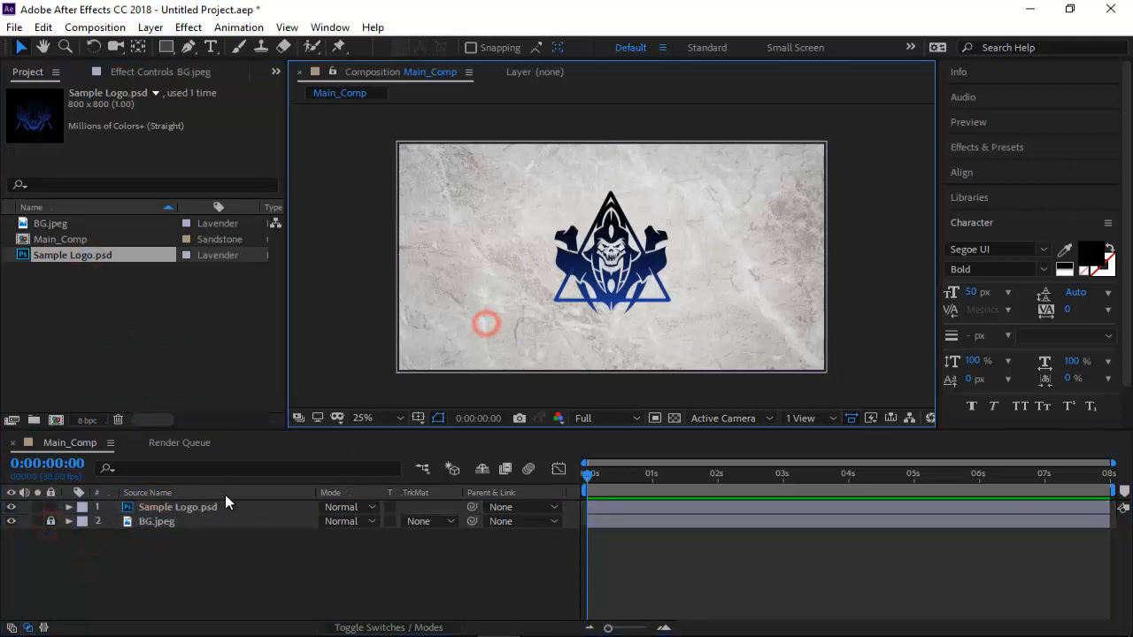
- Pre-compose the Sample Logo.psd layer into a new composition named Logo_Comp, moving all attributes into it
left_click(181, 506)
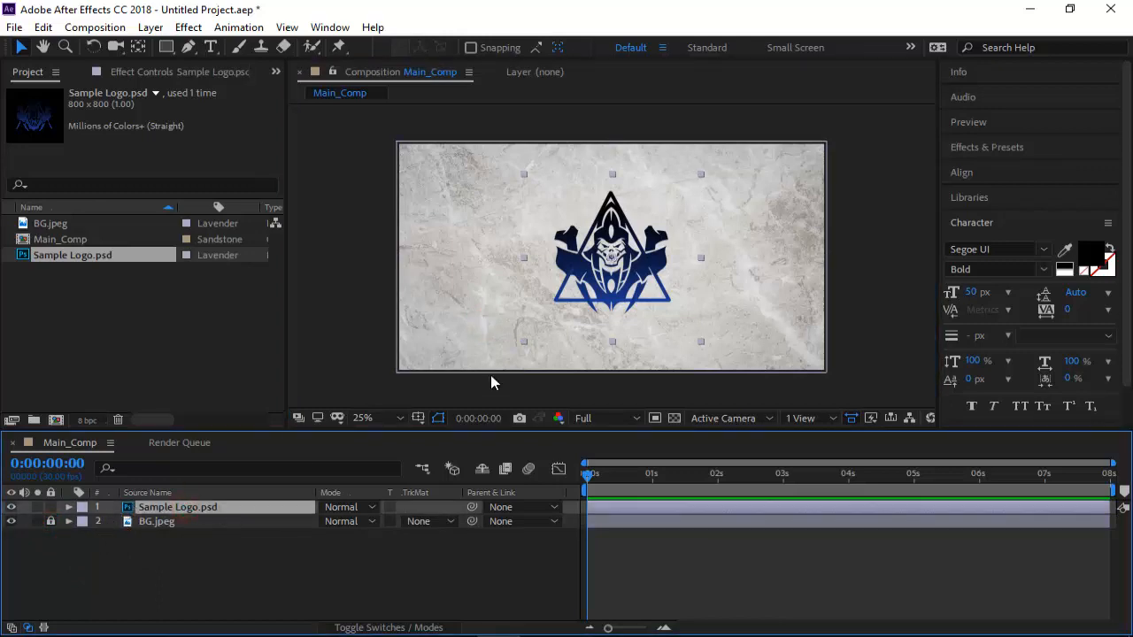
right_click(204, 506)
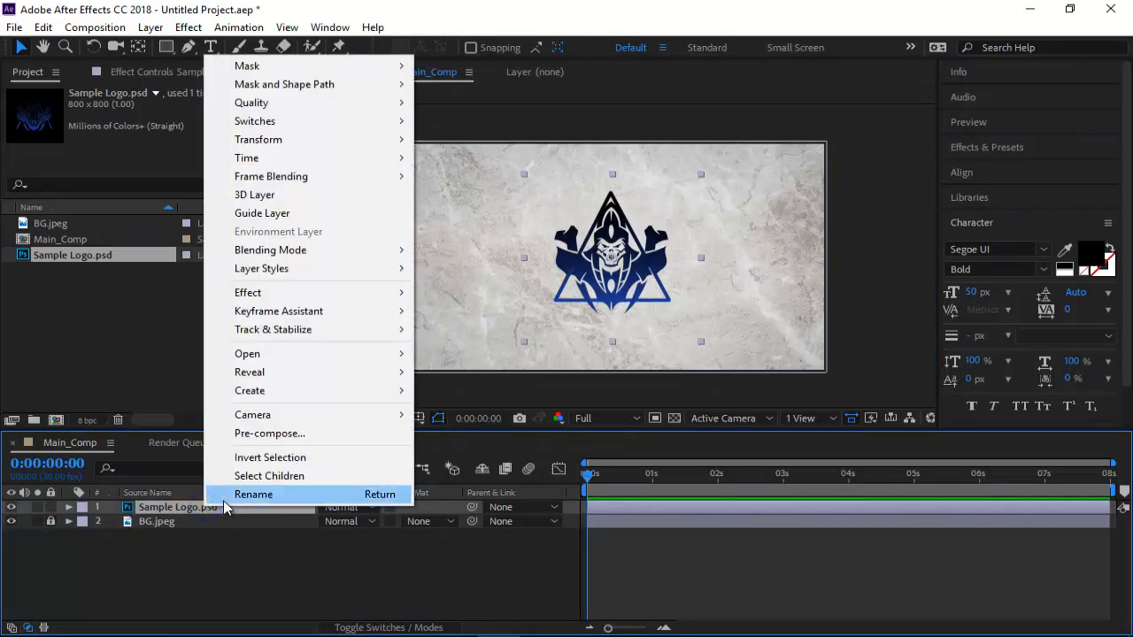
left_click(268, 433)
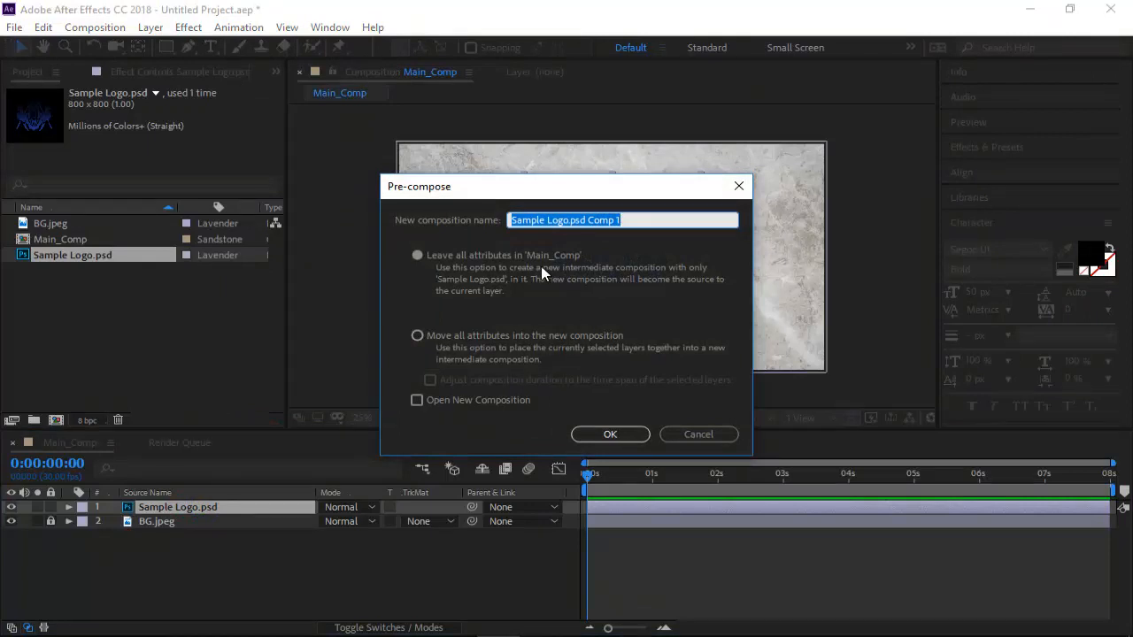
left_click(454, 331)
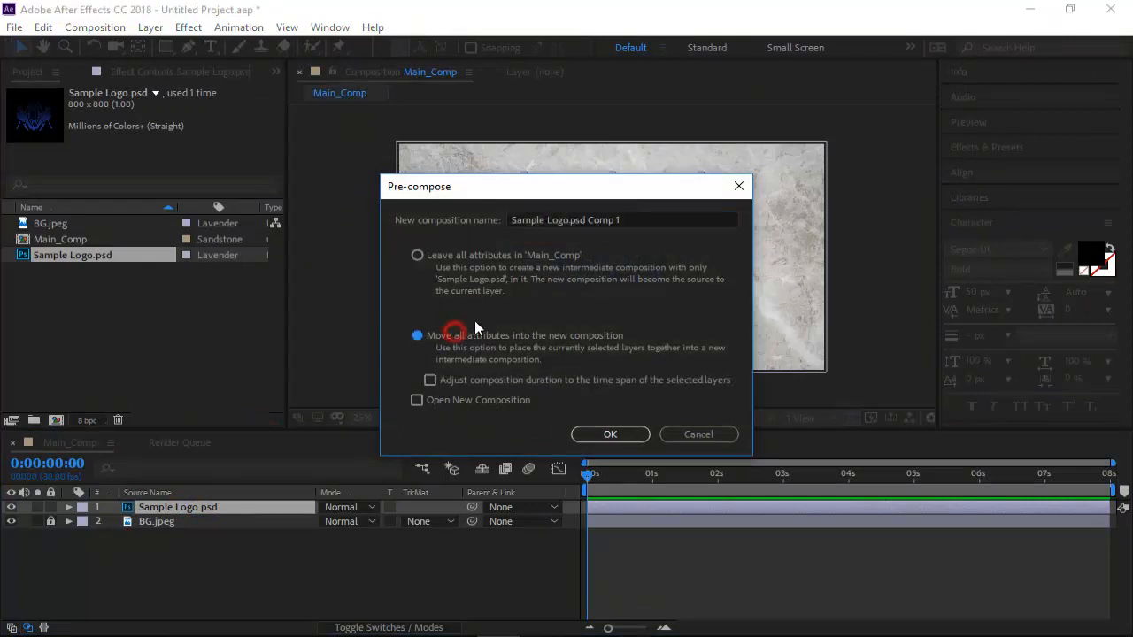
triple_click(585, 218)
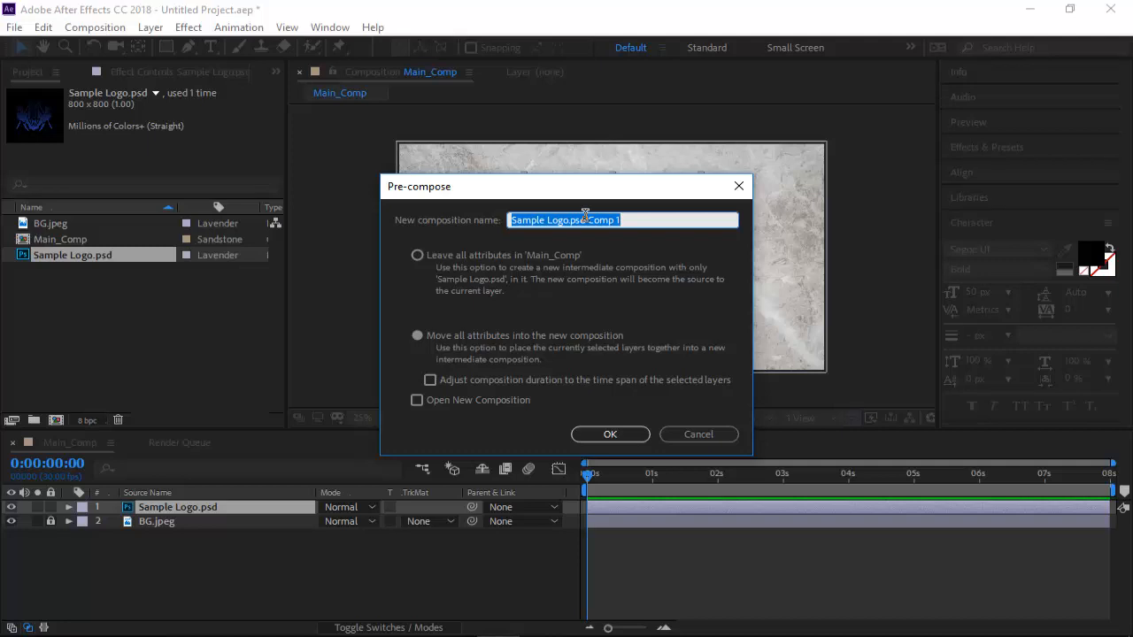
type("Logo")
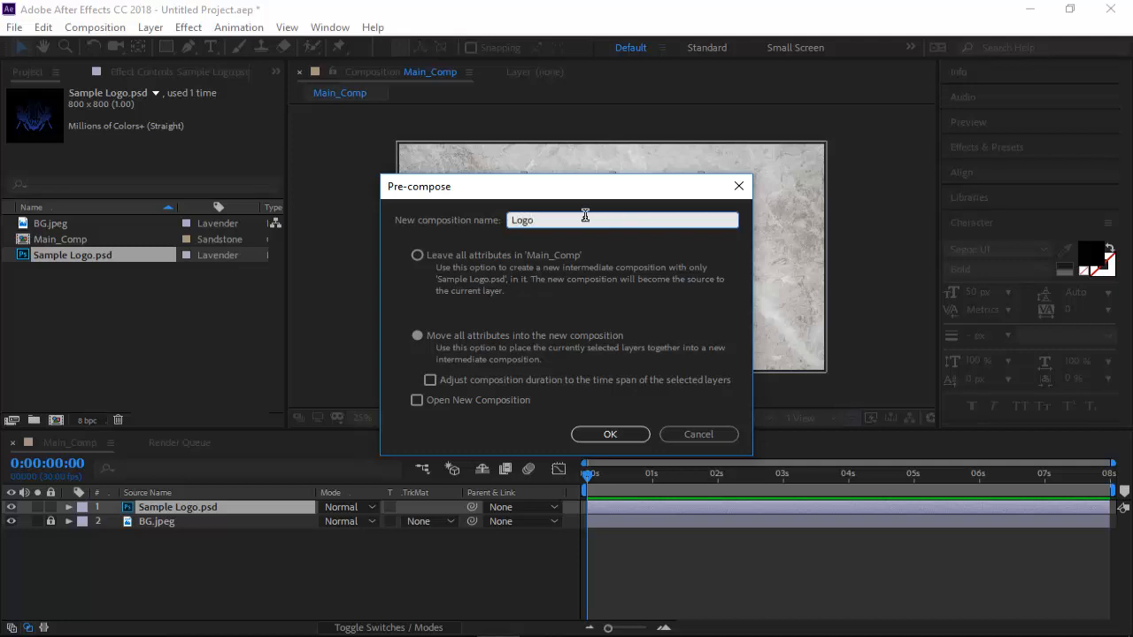
key("BackSpace")
key("BackSpace")
key("BackSpace")
type("Your")
key("BackSpace")
key("BackSpace")
key("BackSpace")
type("Logo_Comp")
key("Return")
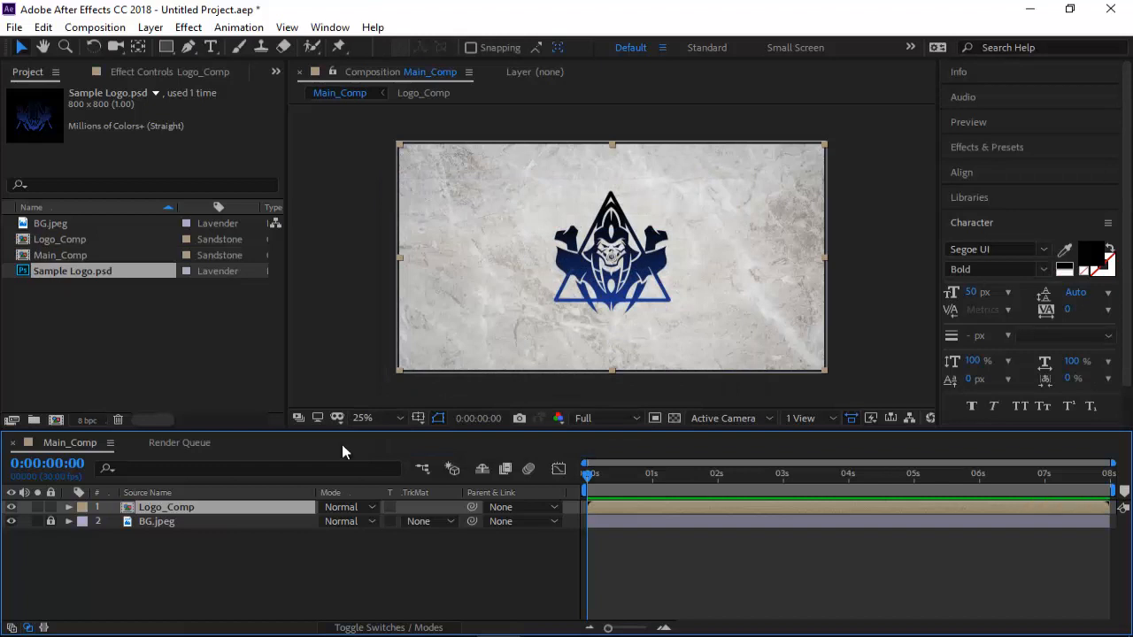
- Open the Logo_Comp precomp, reorder the timelines so Main_Comp comes after Logo_Comp, and return to Main_Comp
left_click(165, 564)
double_click(170, 507)
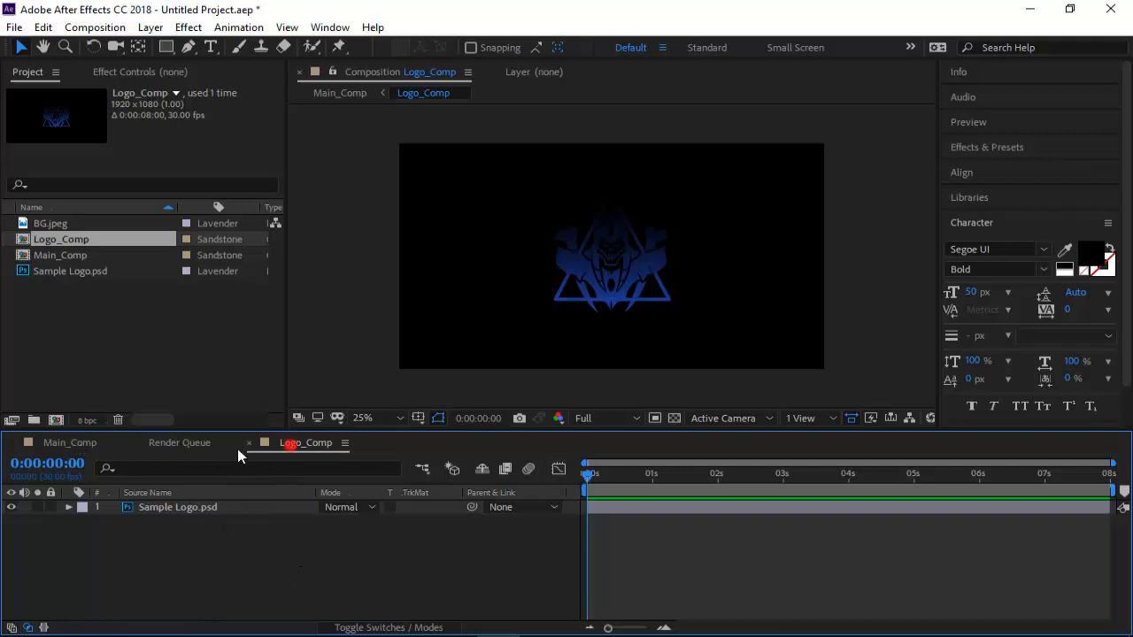
left_click_drag(237, 448, 300, 439)
left_click_drag(104, 443, 292, 443)
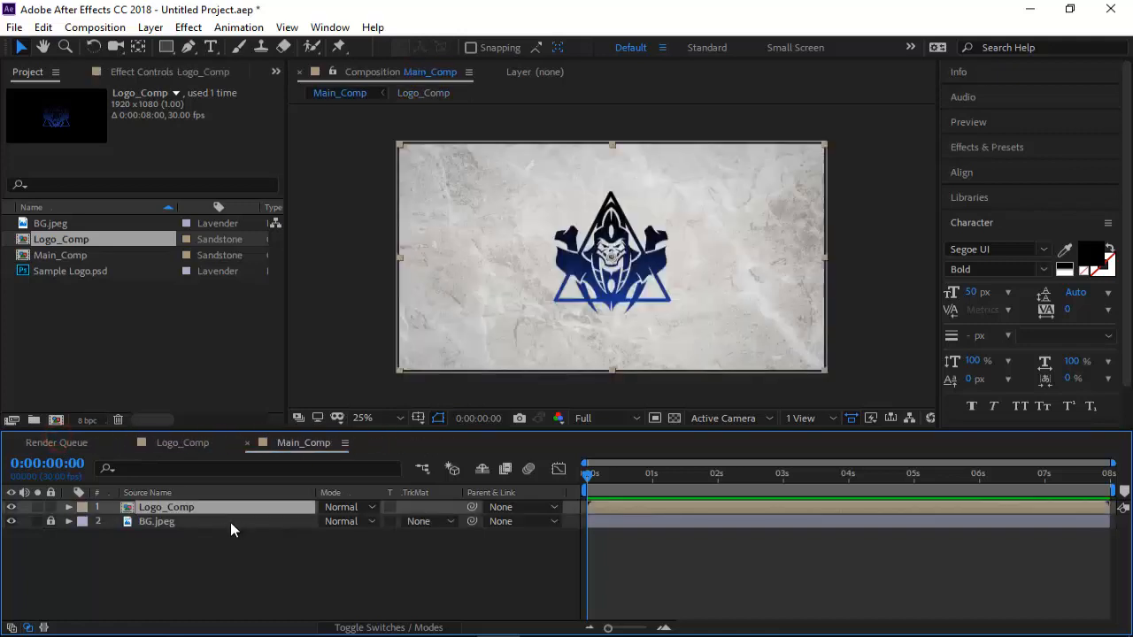
left_click(228, 550)
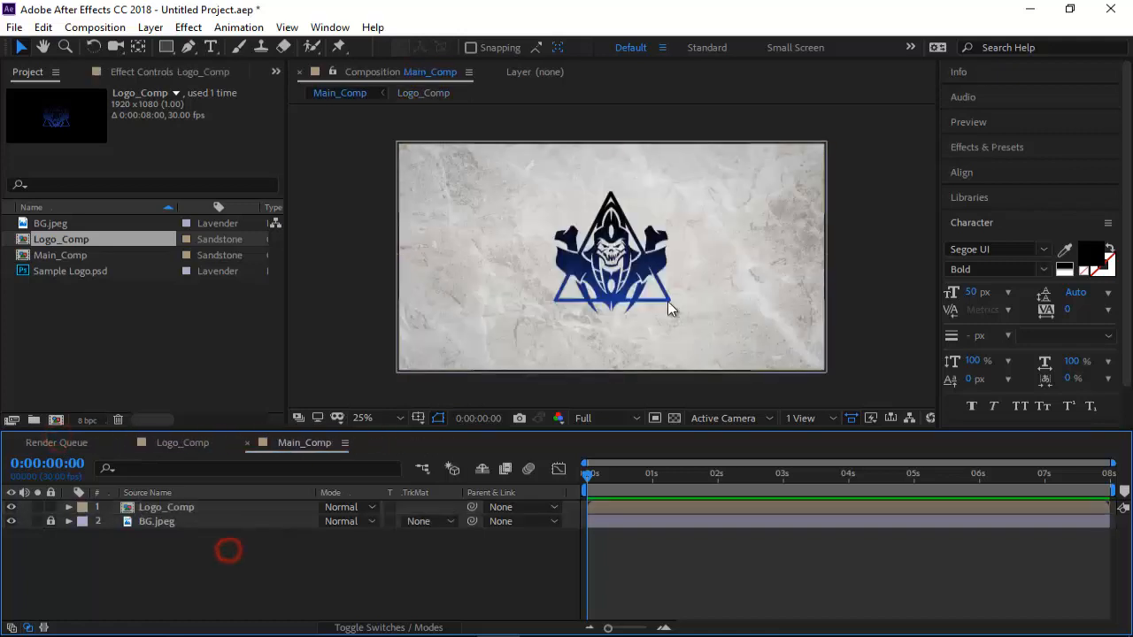
- Turn the Logo_Comp layer into a 3D layer
left_click(170, 511)
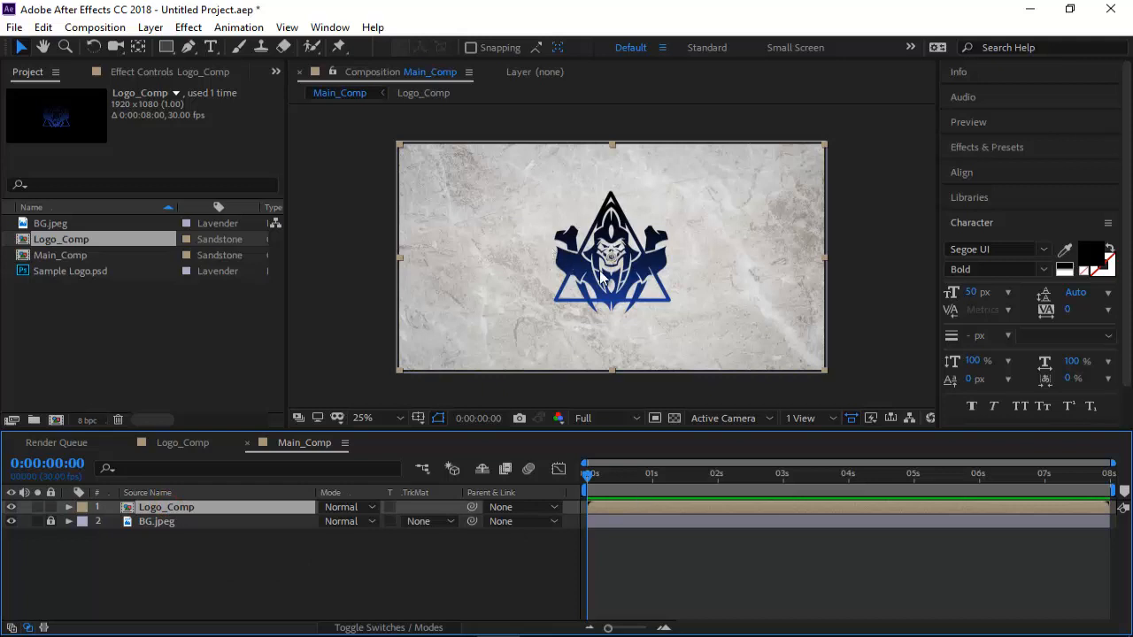
left_click(381, 628)
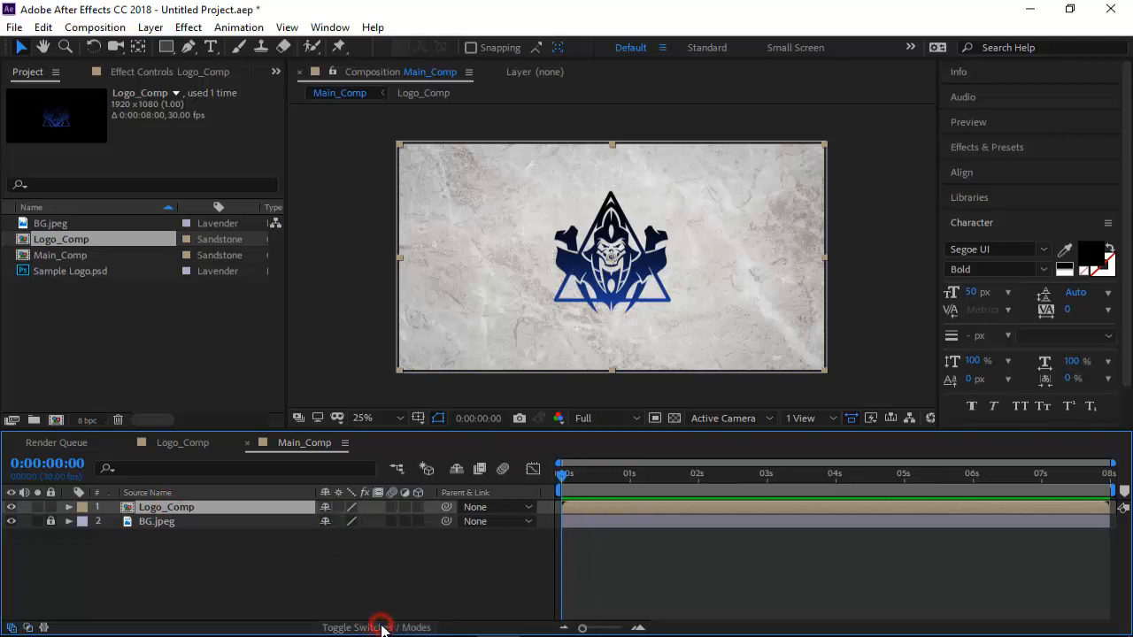
left_click(416, 507)
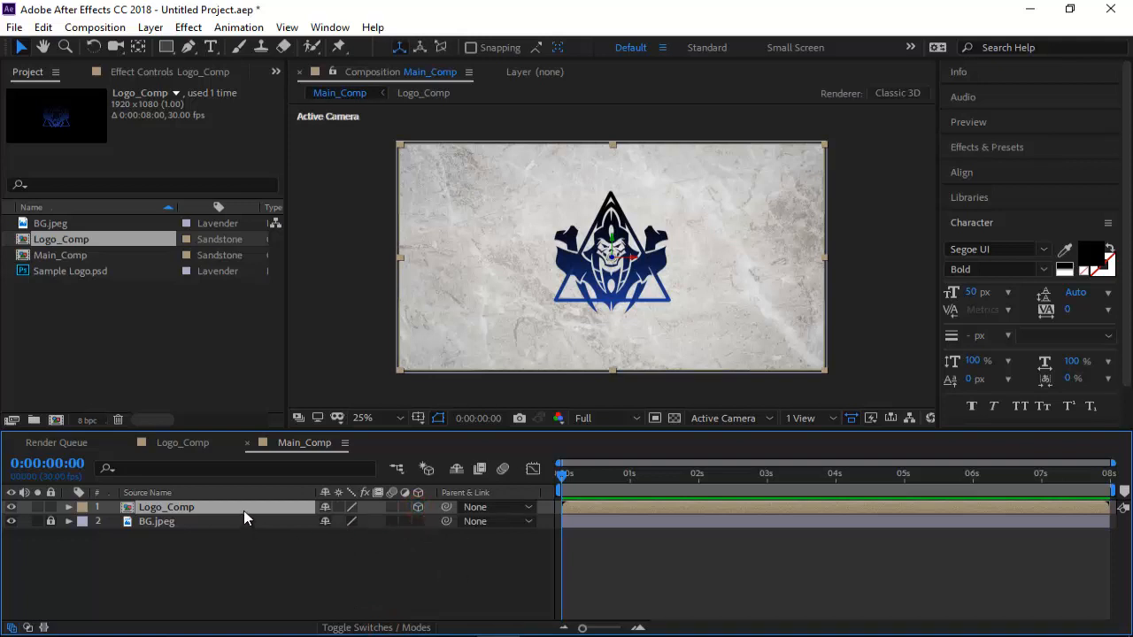
- Reveal the Logo_Comp layer's Scale, keyframe it at 100%, and move that keyframe to about one second
key("s")
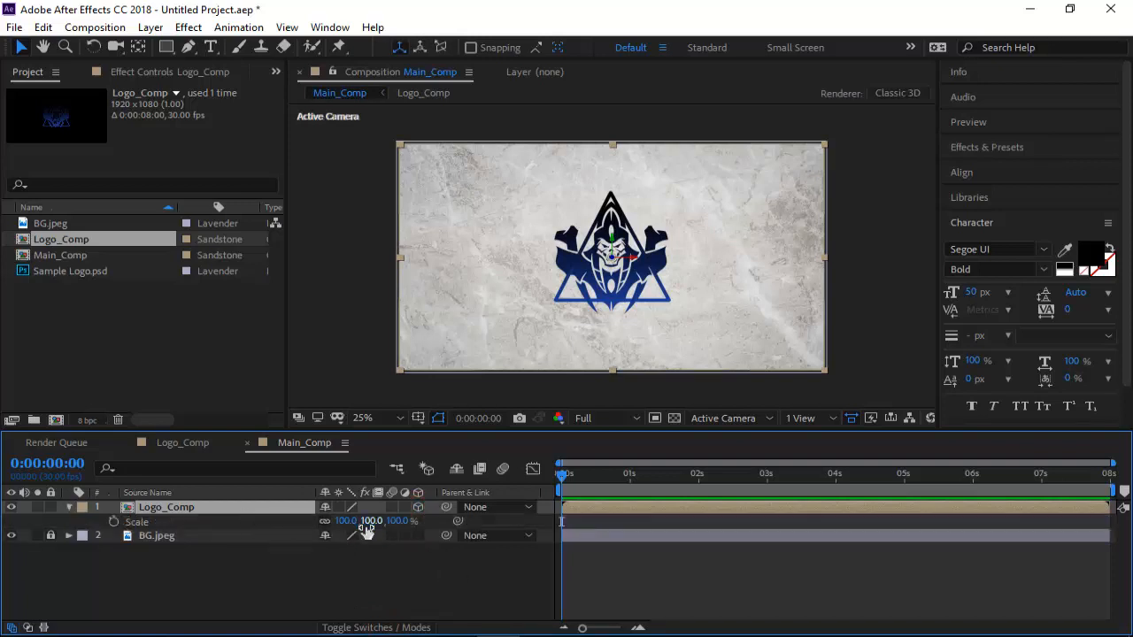
left_click_drag(372, 520, 382, 518)
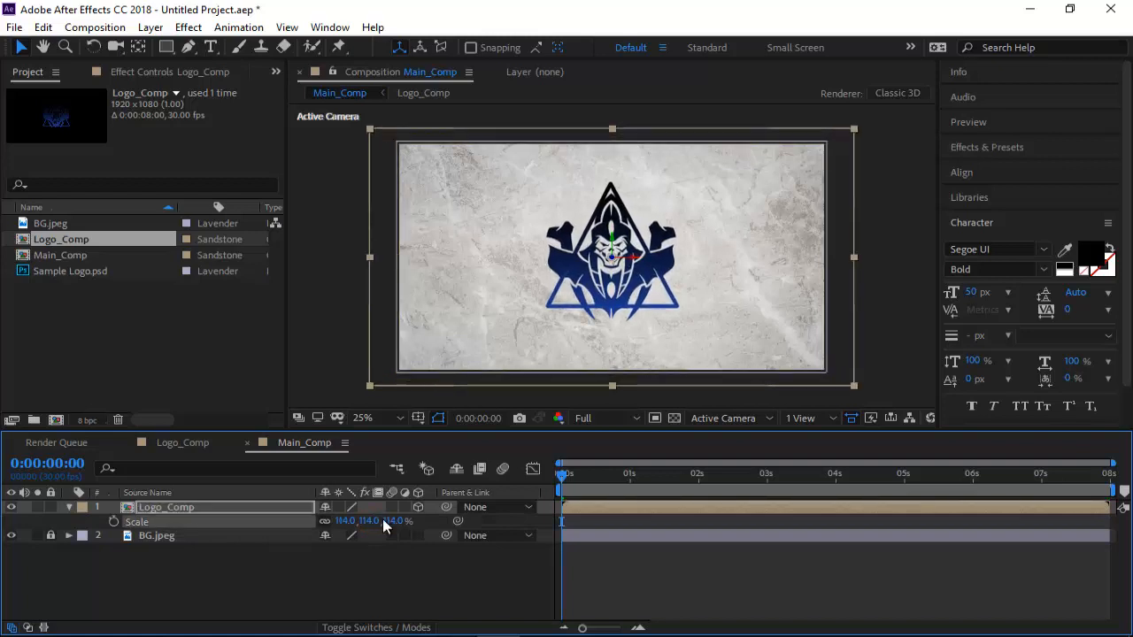
key("ctrl+z")
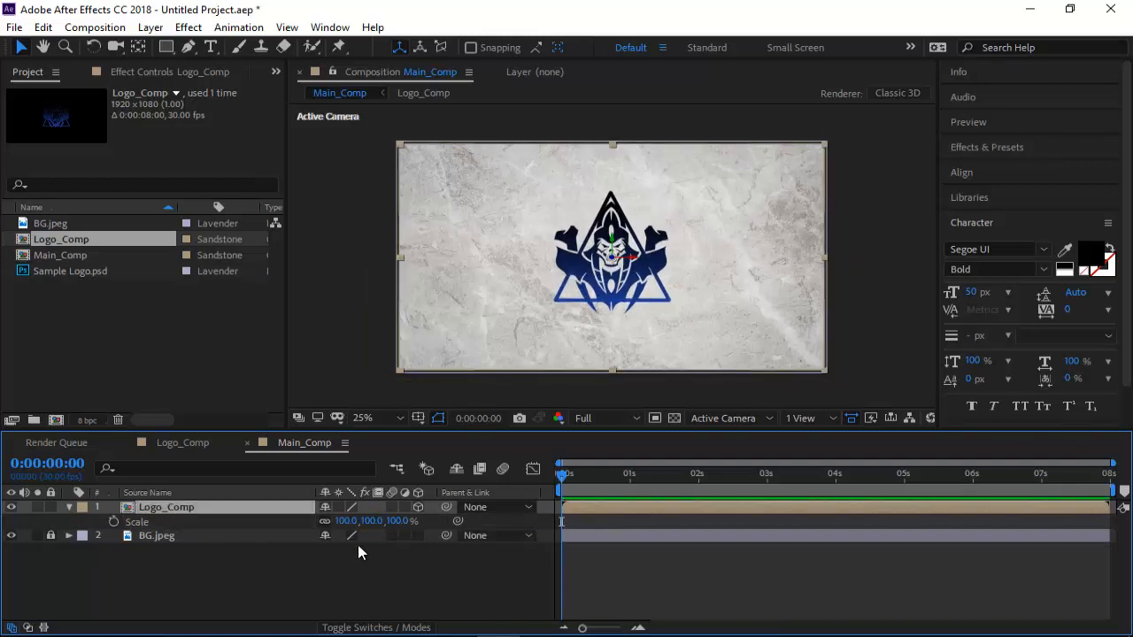
left_click(113, 521)
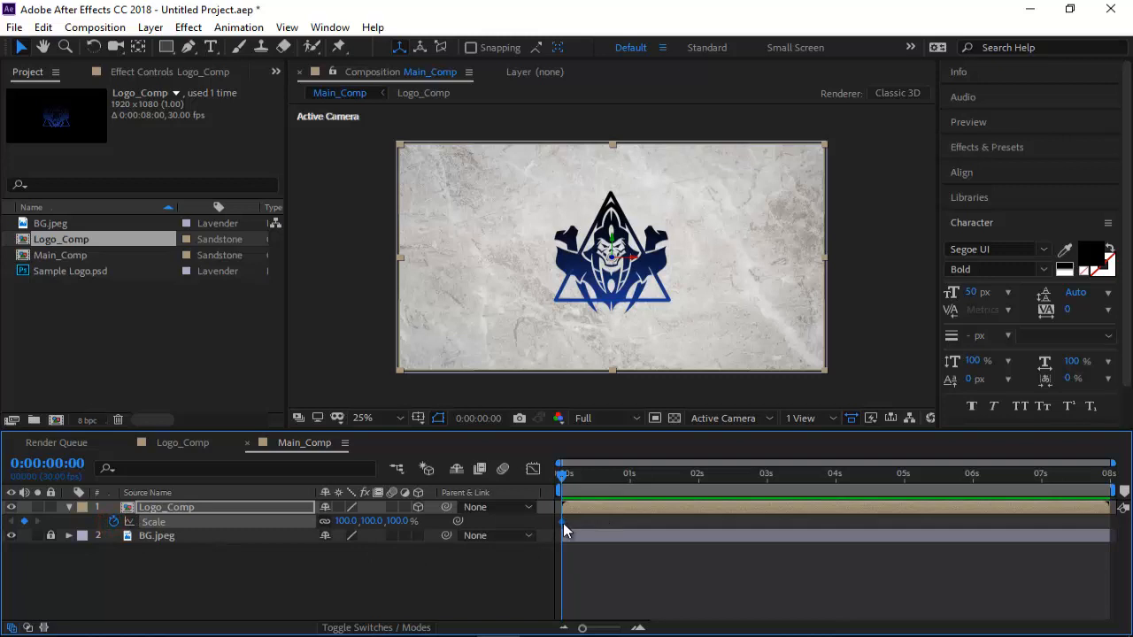
left_click_drag(562, 521, 633, 524)
- Create a starting Scale keyframe at 0:00:00:00 with the Logo_Comp layer enlarged to 3783%
left_click_drag(372, 525, 1041, 533)
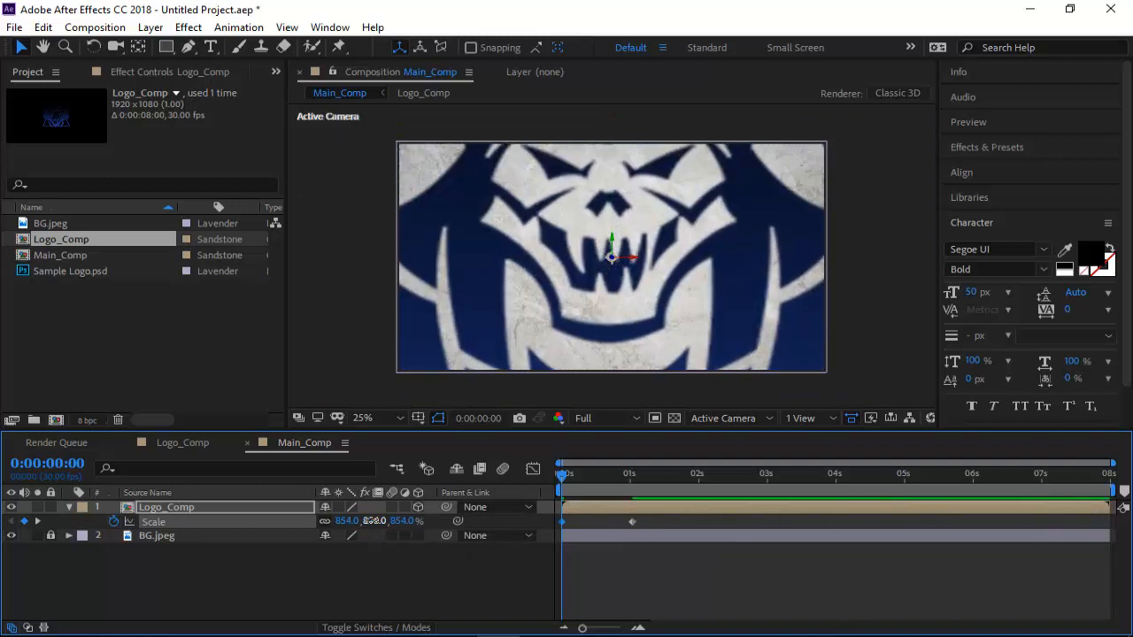
left_click_drag(373, 520, 444, 555)
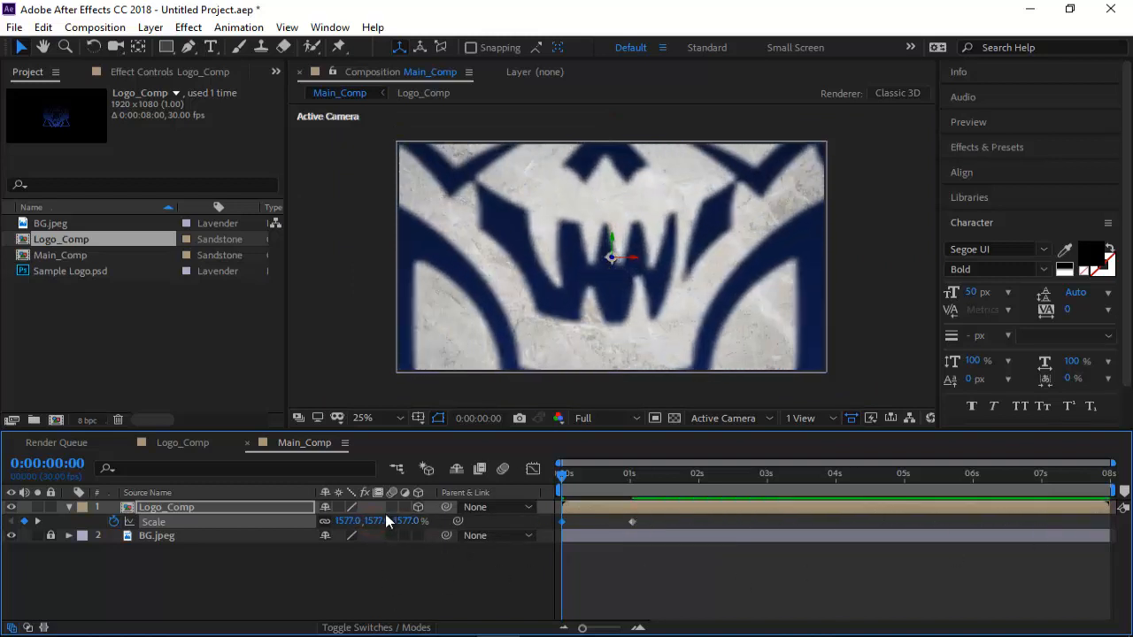
left_click_drag(385, 521, 851, 522)
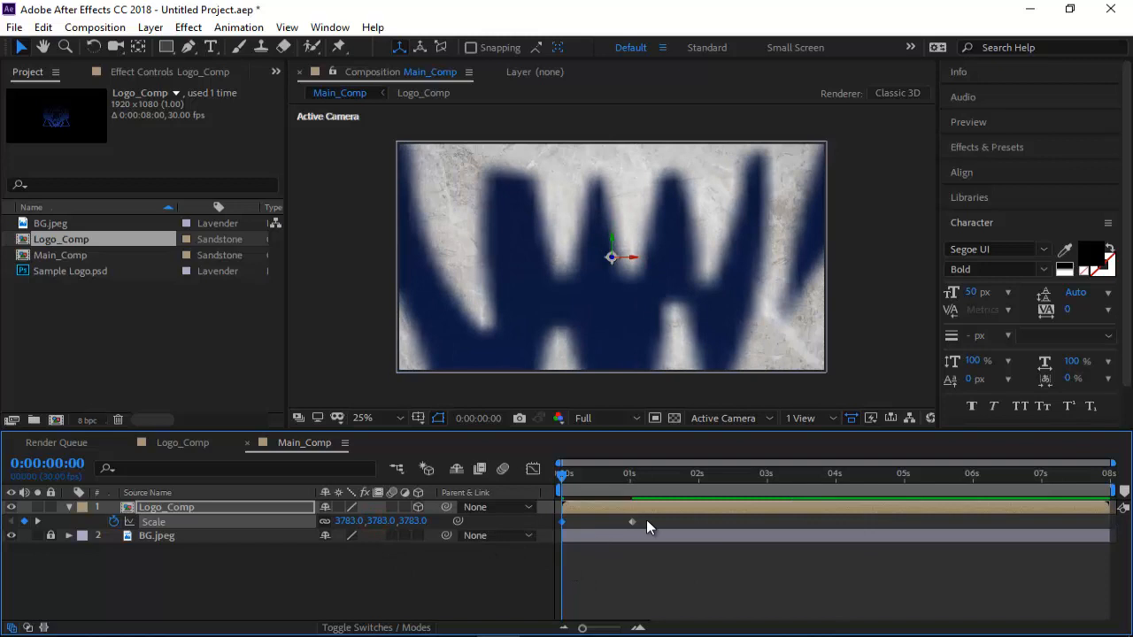
- Shift the Logo_Comp layer along the timeline, together with its Scale keyframes, so it starts at frame 5
left_click_drag(647, 520, 519, 472)
left_click(630, 580)
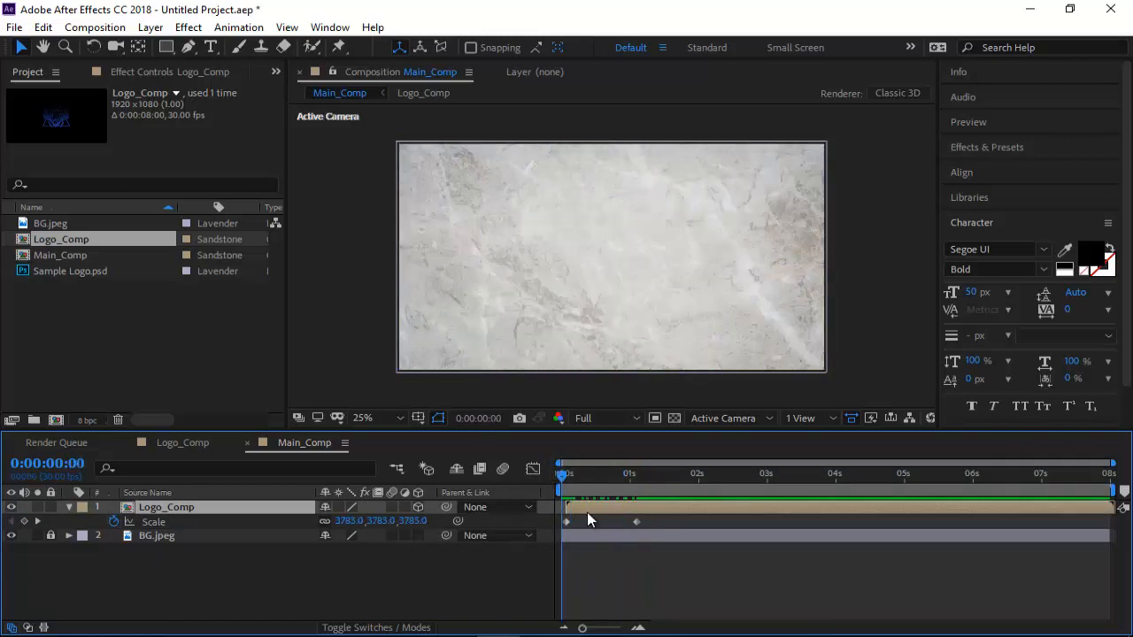
left_click(664, 522)
left_click(633, 598)
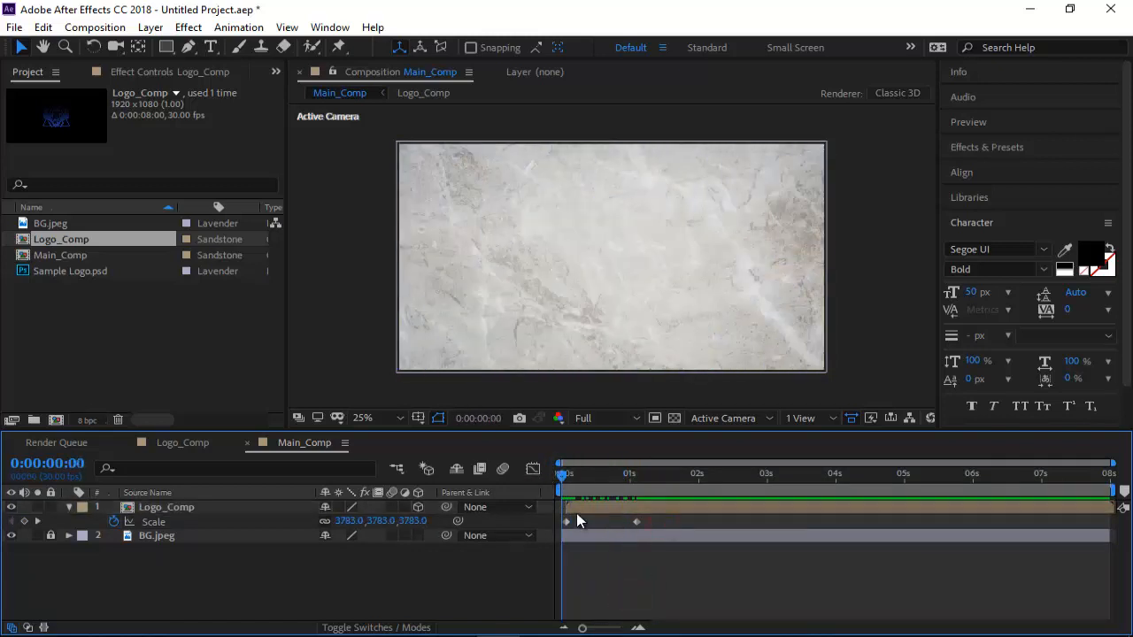
scroll(596, 499, "up", 4)
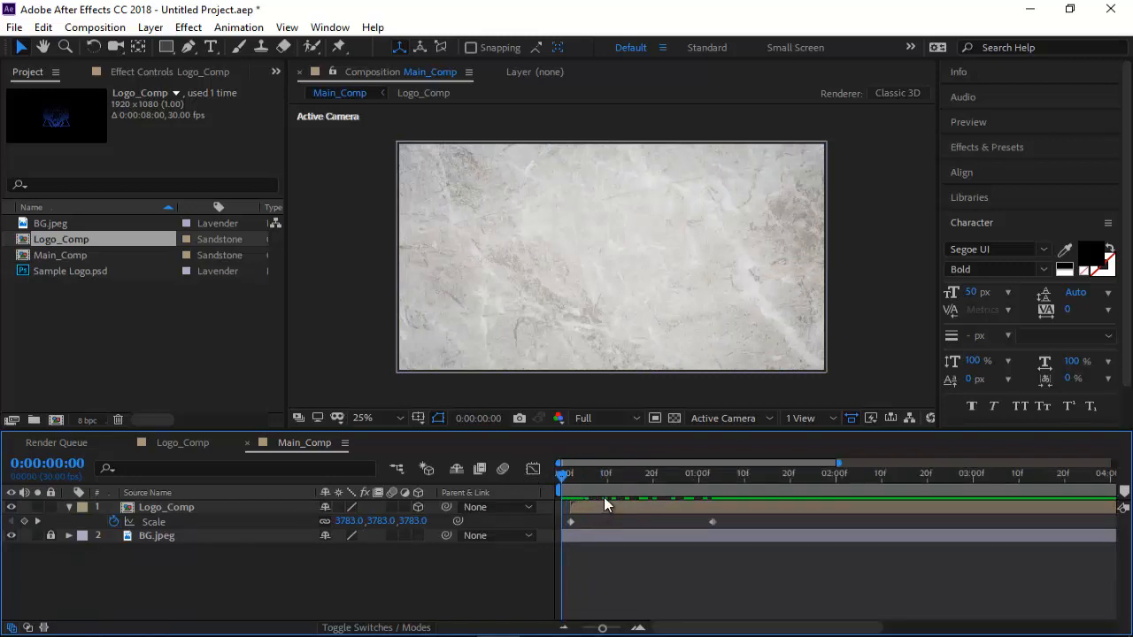
left_click_drag(598, 504, 625, 505)
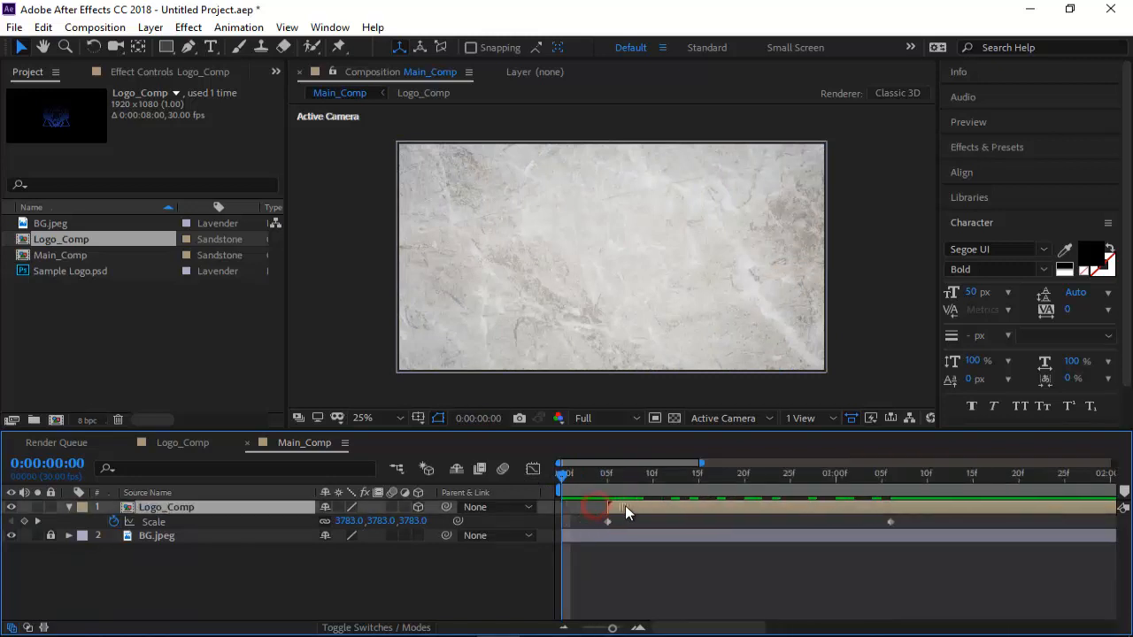
- Set the Logo_Comp layer's Scale to 120% at its second keyframe, at 0:00:01:06
left_click_drag(562, 474, 890, 503)
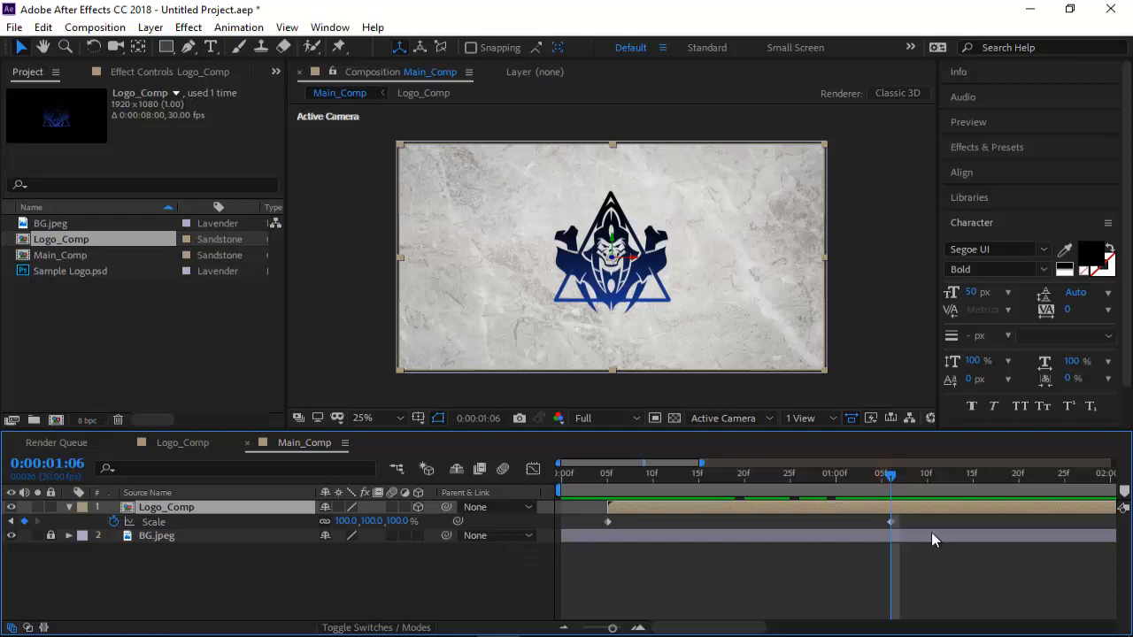
left_click(366, 521)
type("110")
key("Return")
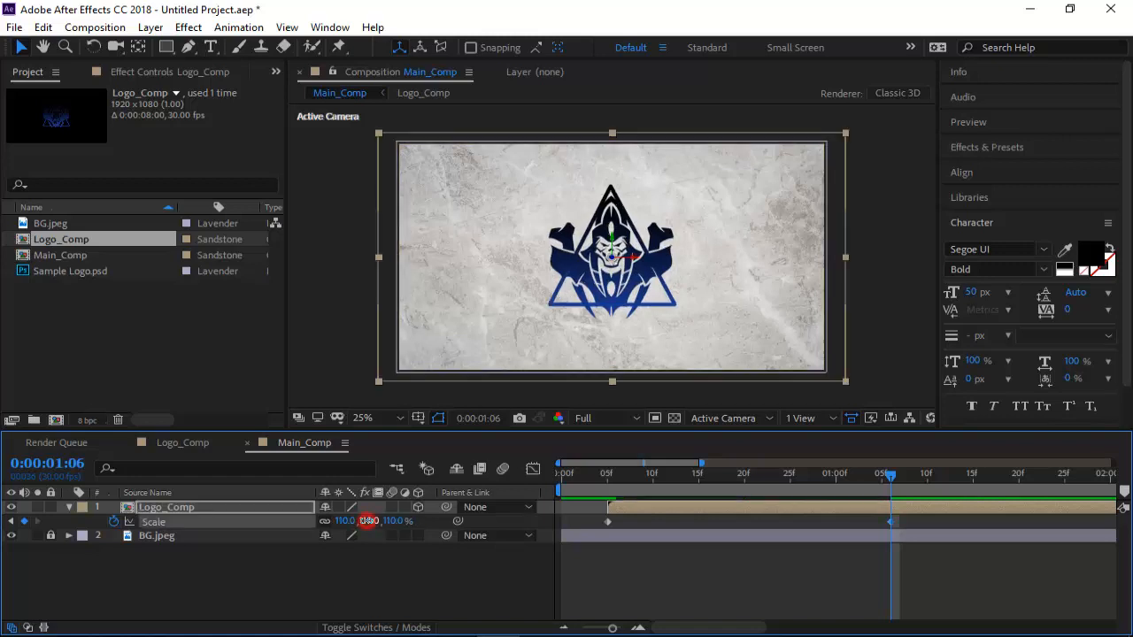
left_click(367, 521)
type("120")
key("Return")
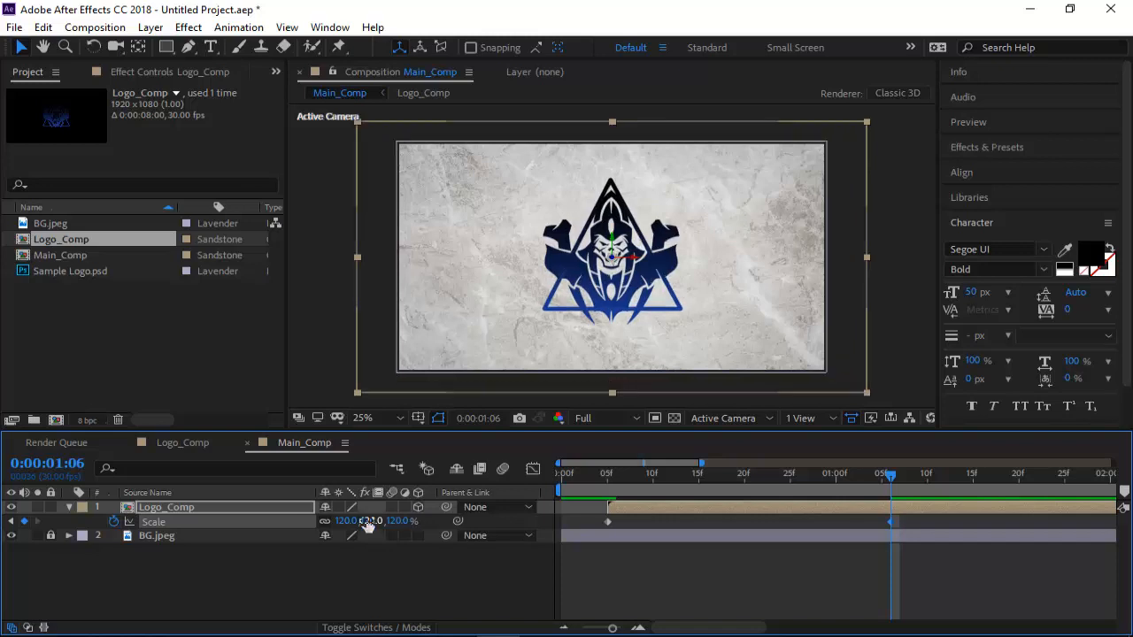
left_click(797, 589)
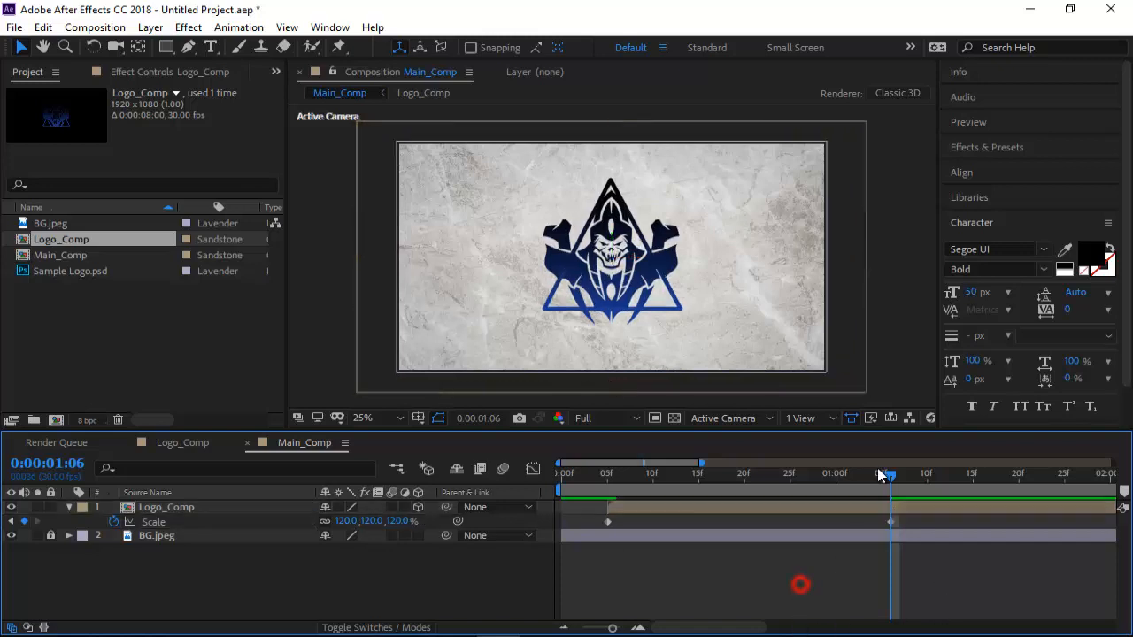
- Find the CC Radial Fast Blur effect and apply it to the Logo_Comp layer
left_click_drag(890, 473, 947, 513)
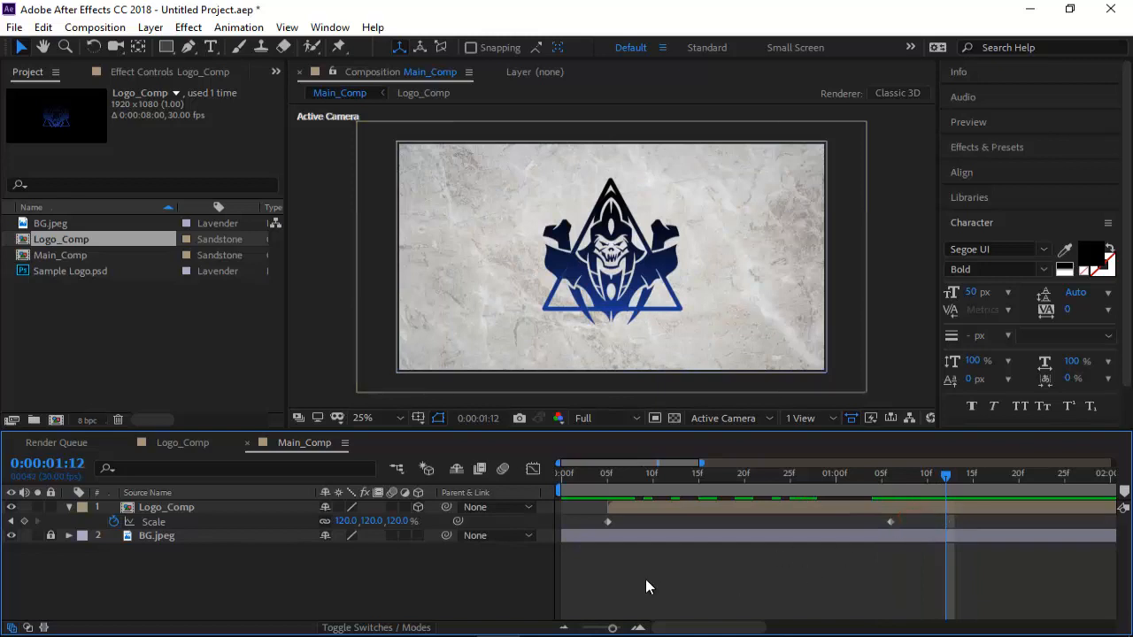
left_click(213, 506)
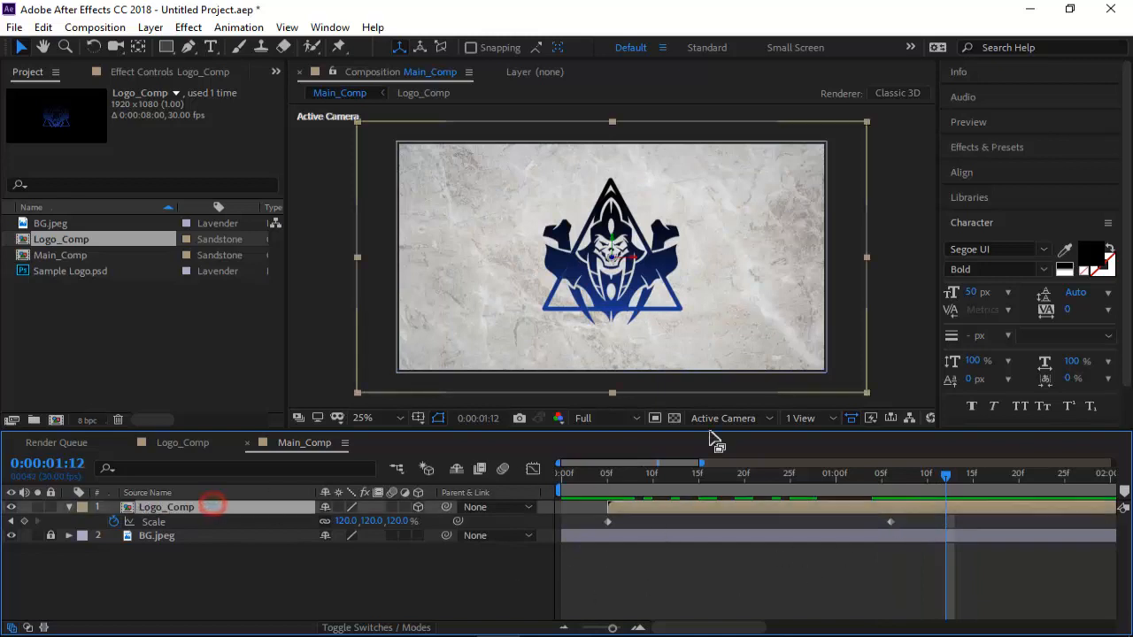
left_click(981, 147)
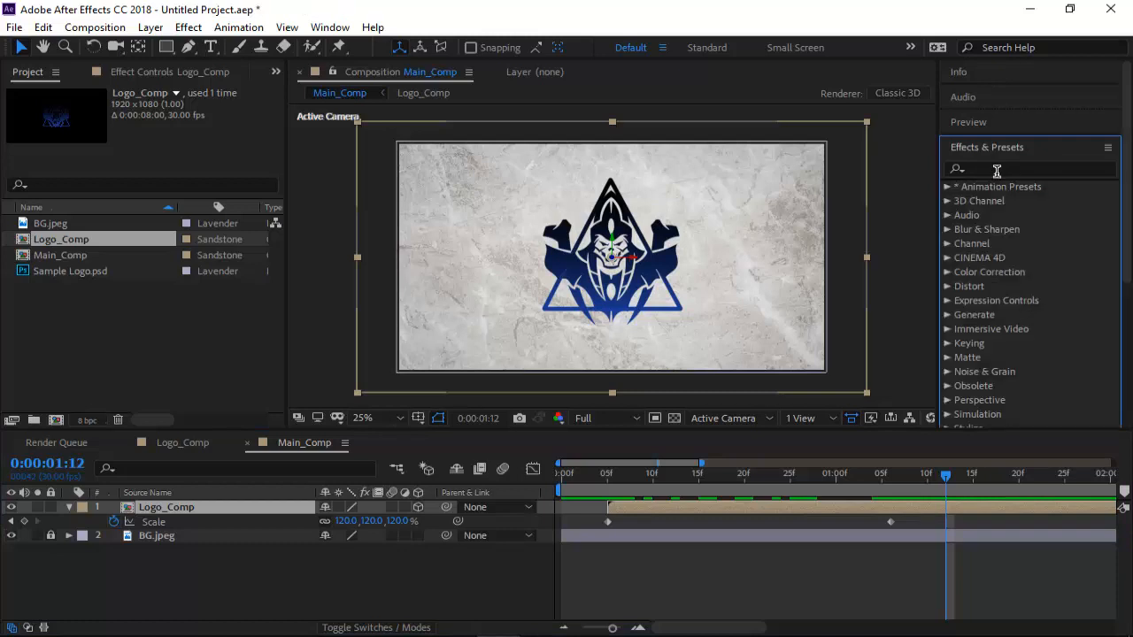
left_click(996, 170)
type("radial")
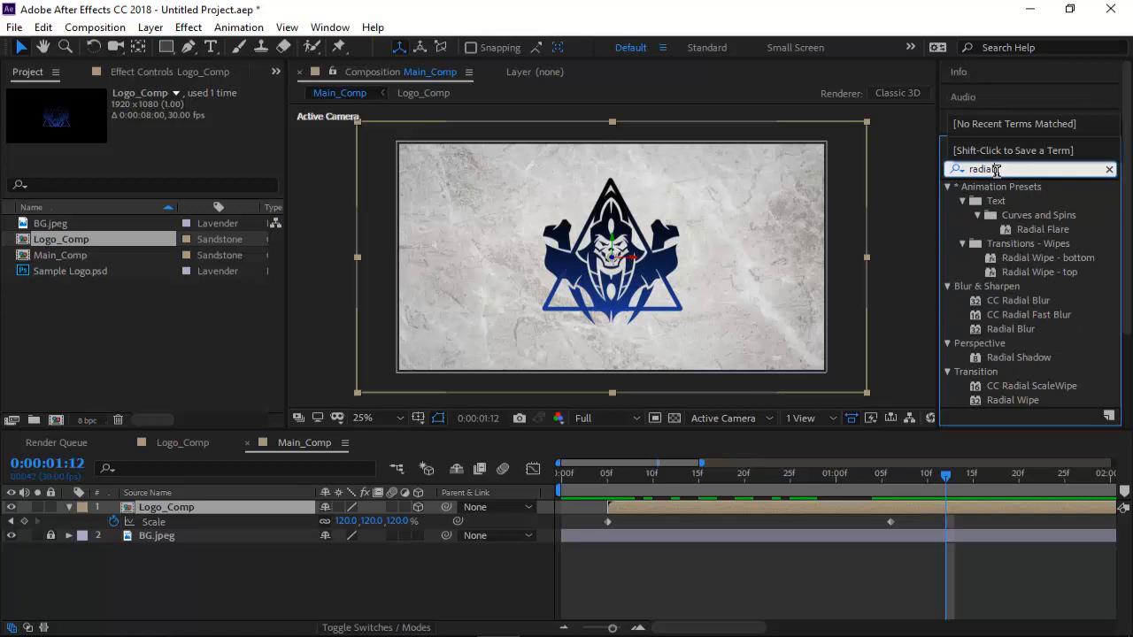
scroll(1038, 298, "down", 1)
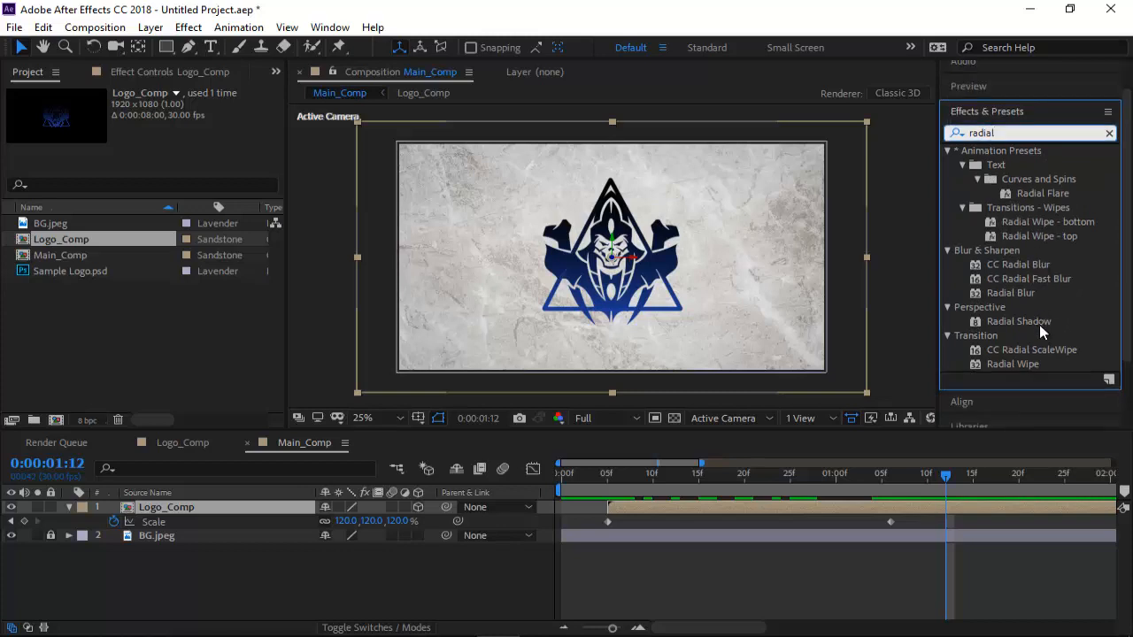
scroll(1039, 325, "up", 1)
type("fast")
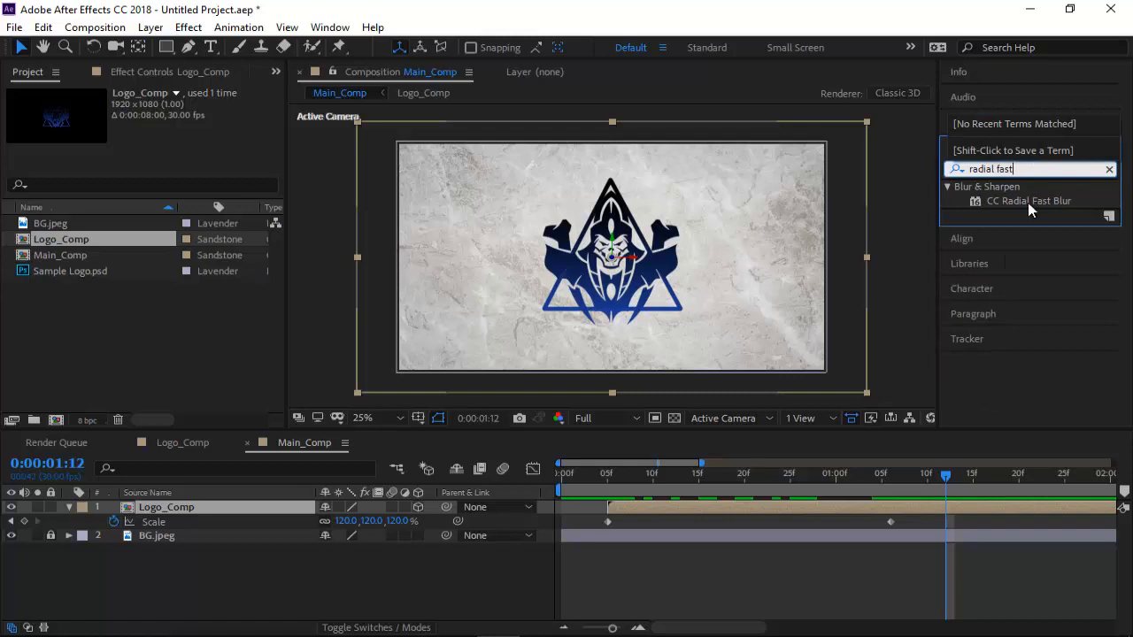
left_click_drag(1029, 209, 186, 508)
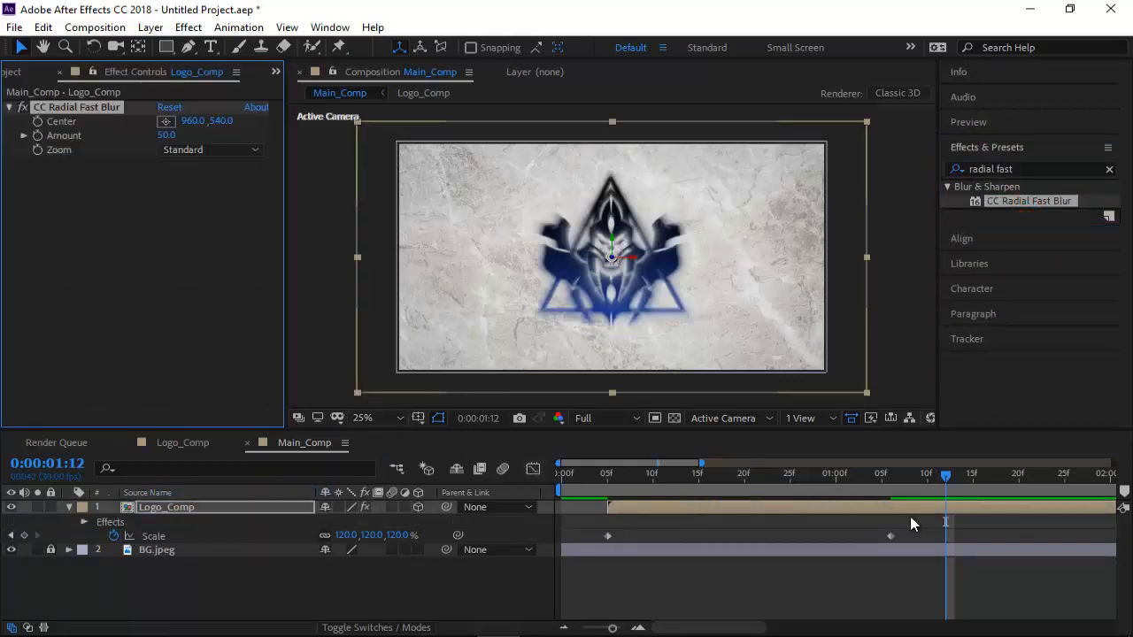
- Keyframe the radial blur's Amount at 50 and move that keyframe to frame 5, in line with the first Scale keyframe
left_click_drag(945, 481, 891, 517)
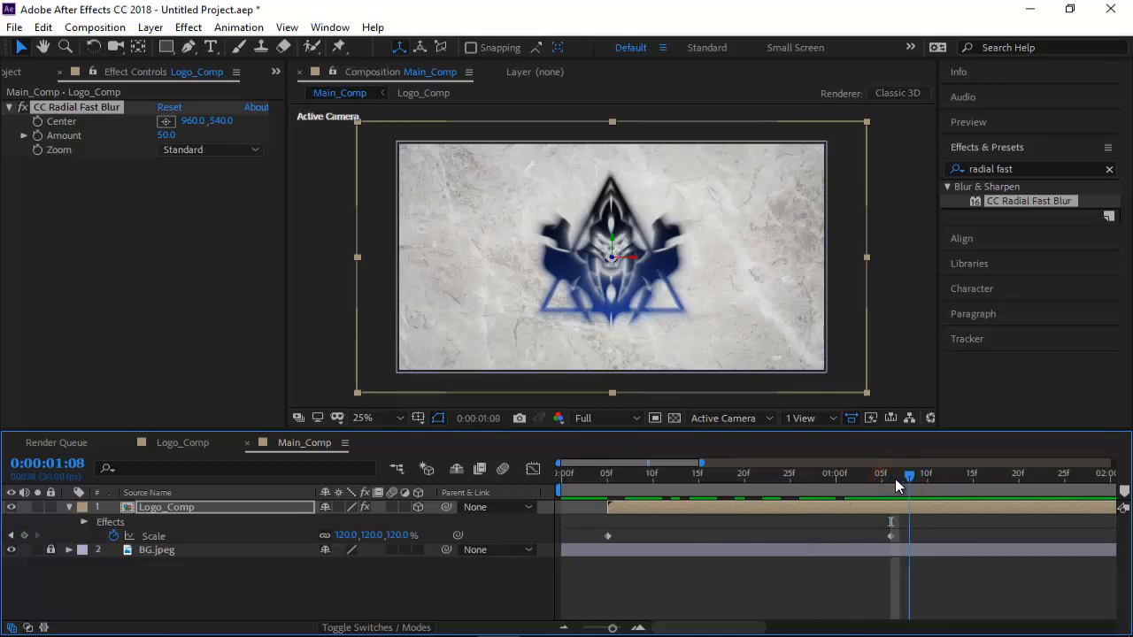
left_click(38, 136)
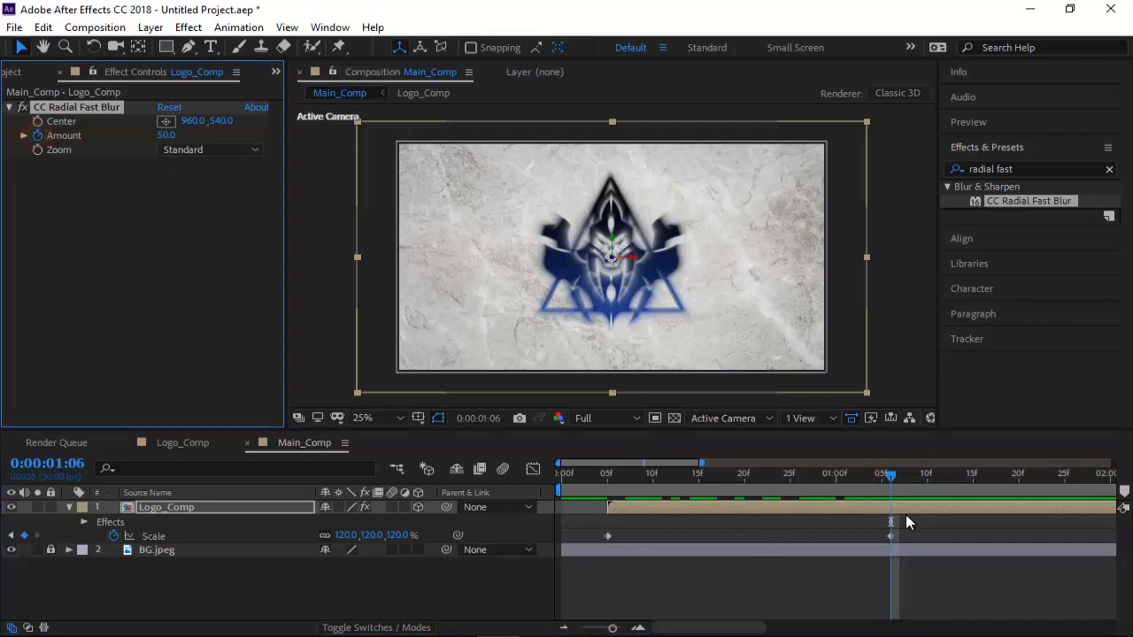
key("u")
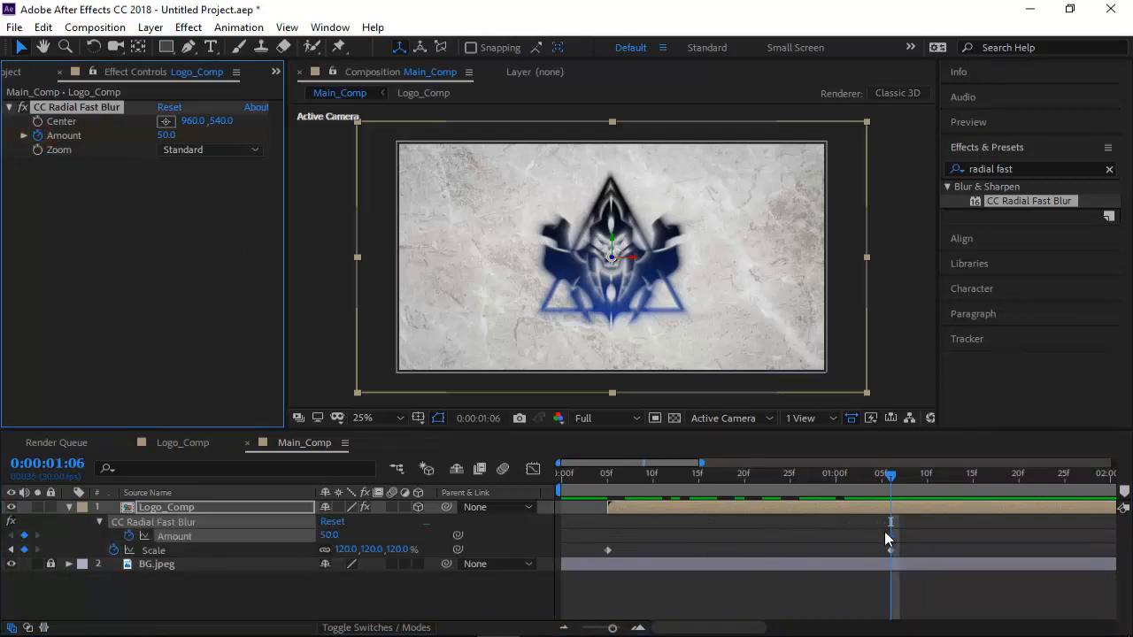
left_click_drag(888, 535, 607, 535)
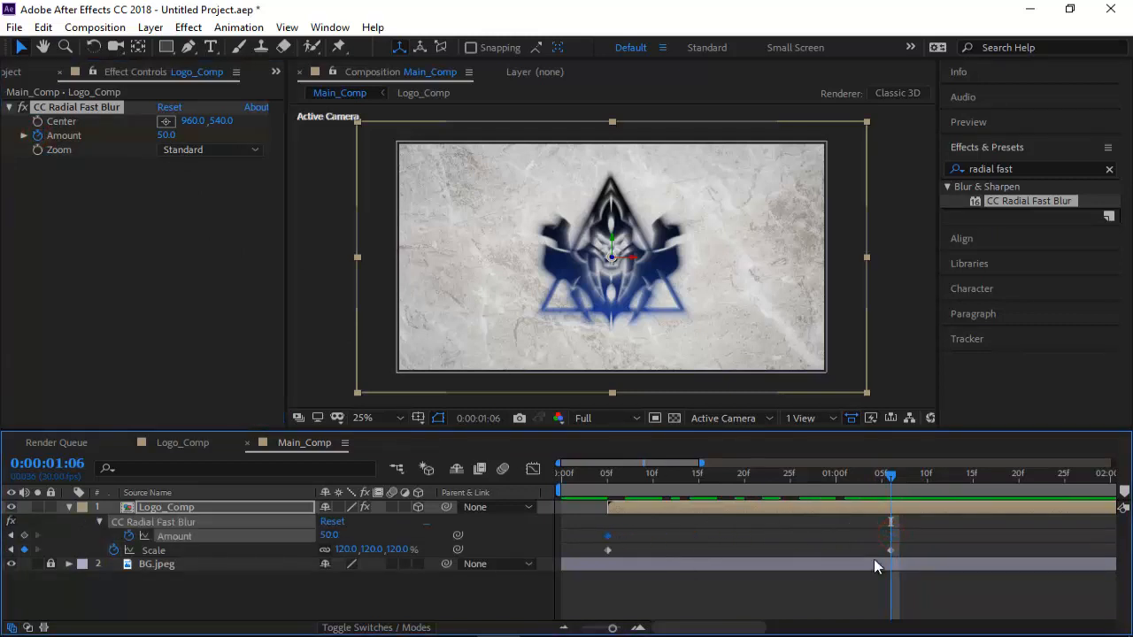
- Keep the radial blur's Amount at 50 and add a second keyframe for it at 0:00:01:05
left_click(164, 134)
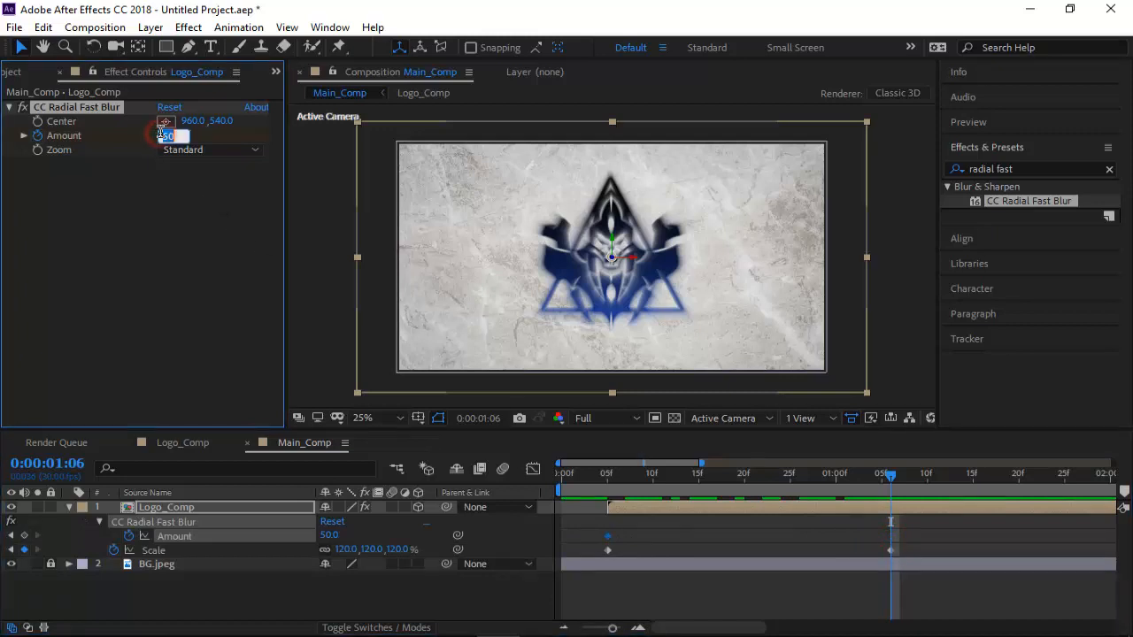
key("BackSpace")
type("50")
key("Return")
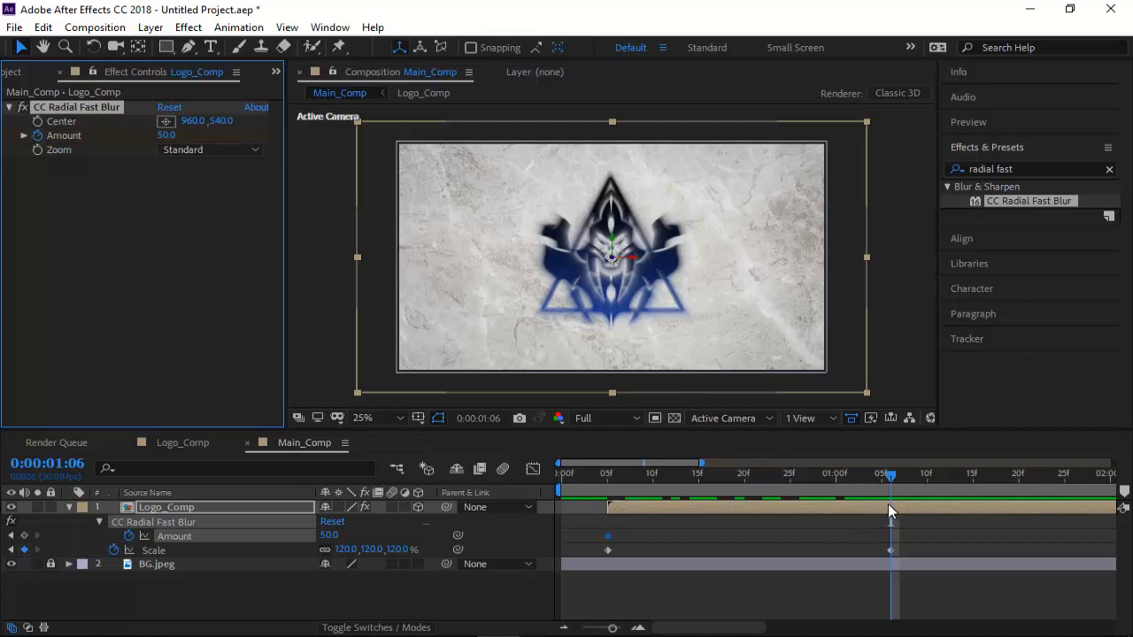
left_click_drag(894, 477, 881, 477)
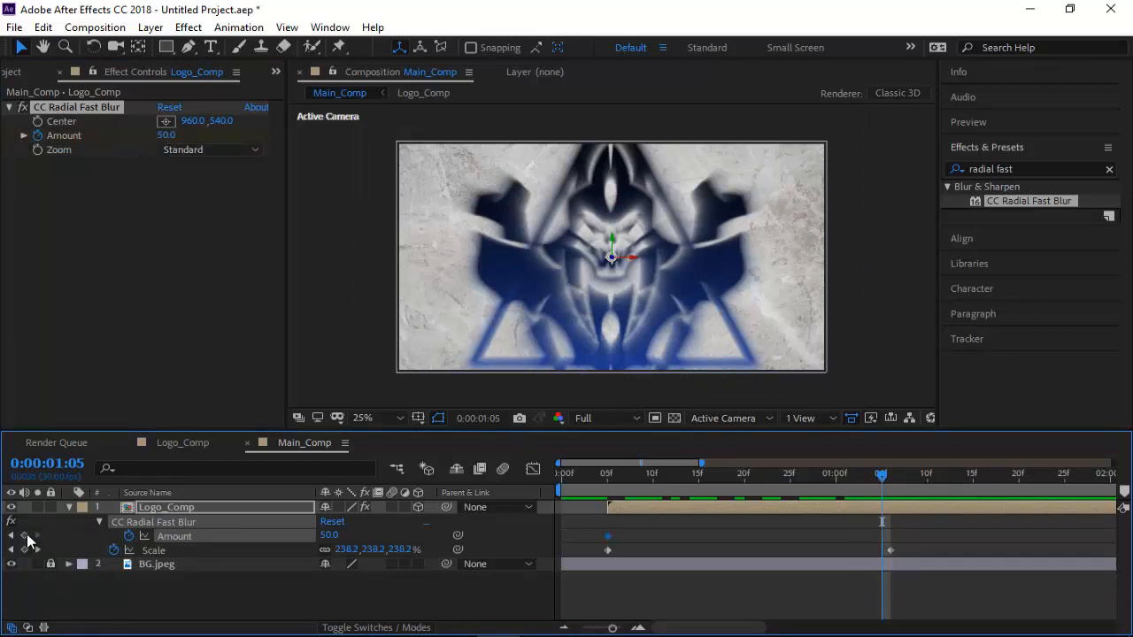
left_click(25, 536)
- Set the radial blur's Amount to 0 one frame after its second keyframe, at 0:00:01:06
key("Page_Down")
left_click(166, 134)
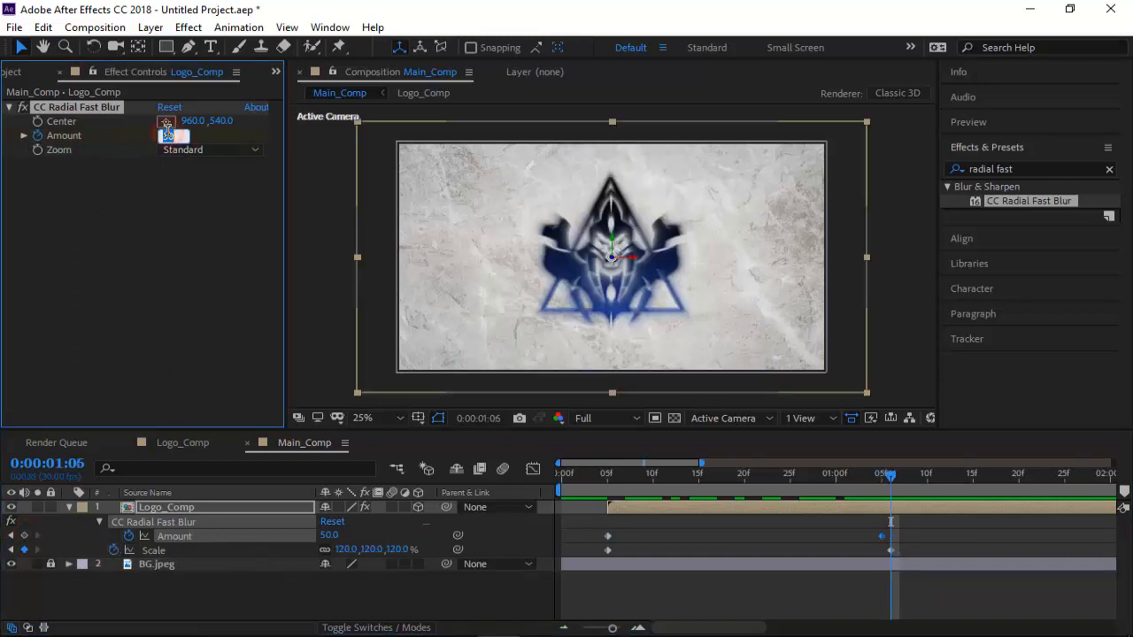
type("0")
key("Return")
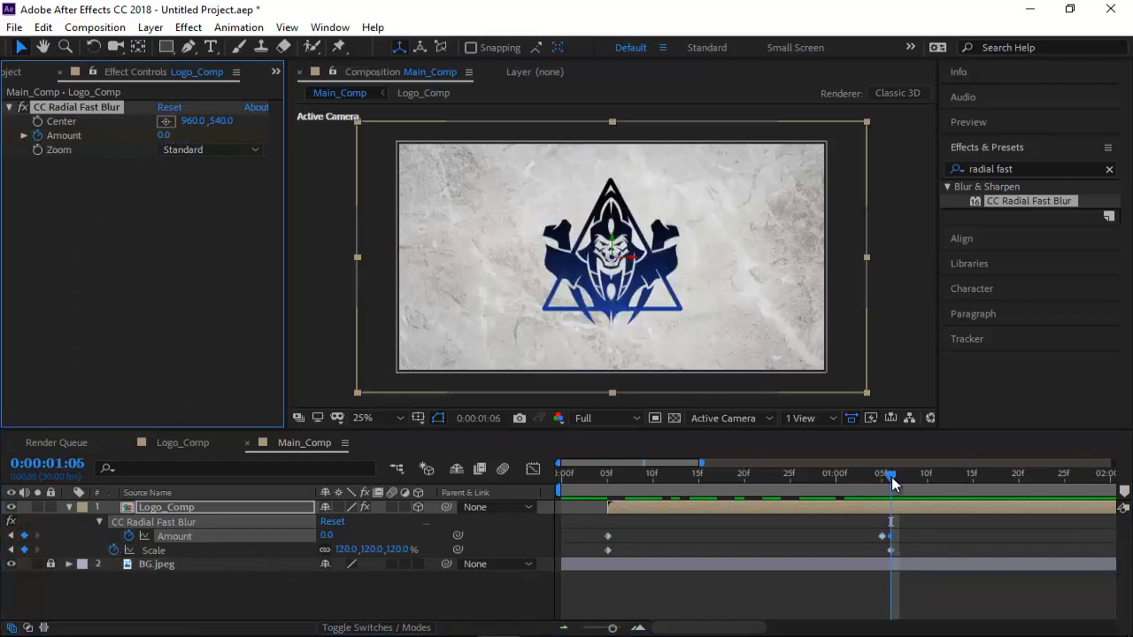
mouse_move(891, 477)
left_mouse_down()
mouse_move(742, 474)
mouse_move(901, 493)
mouse_move(893, 496)
left_mouse_up()
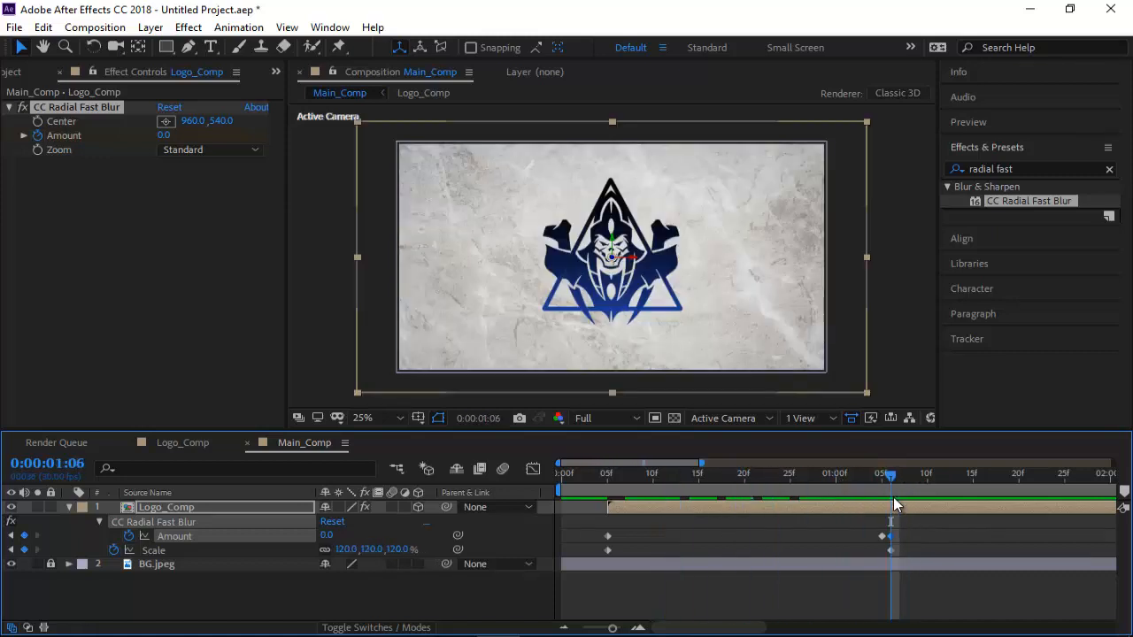
- Enable motion blur for the composition and for the Logo_Comp layer
left_click(499, 471)
left_click(197, 509)
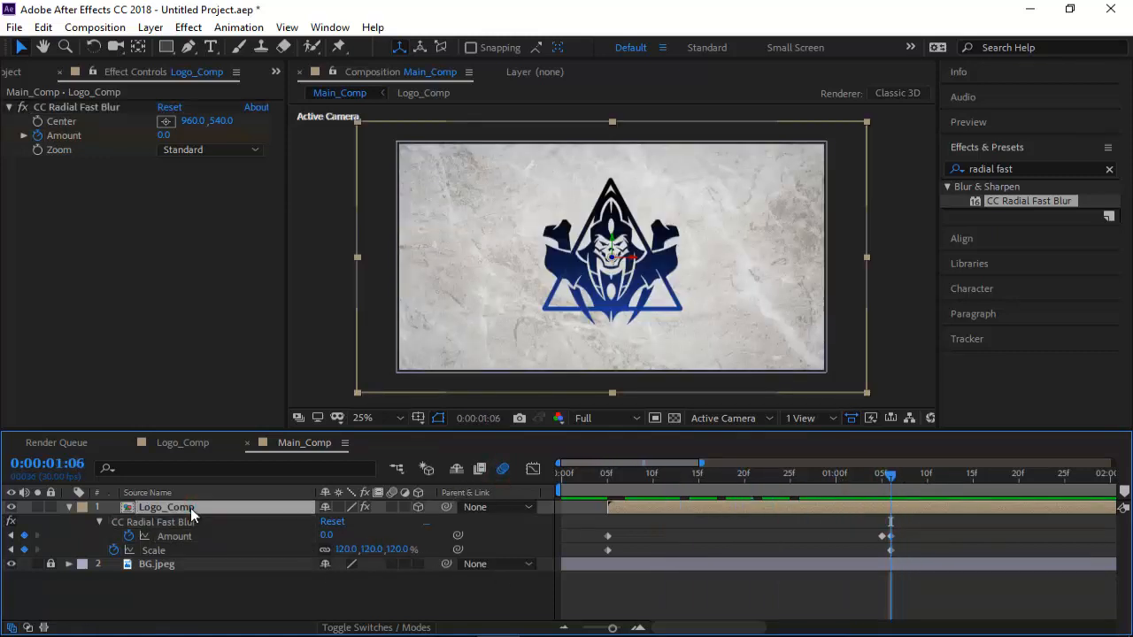
left_click(390, 506)
left_click(369, 600)
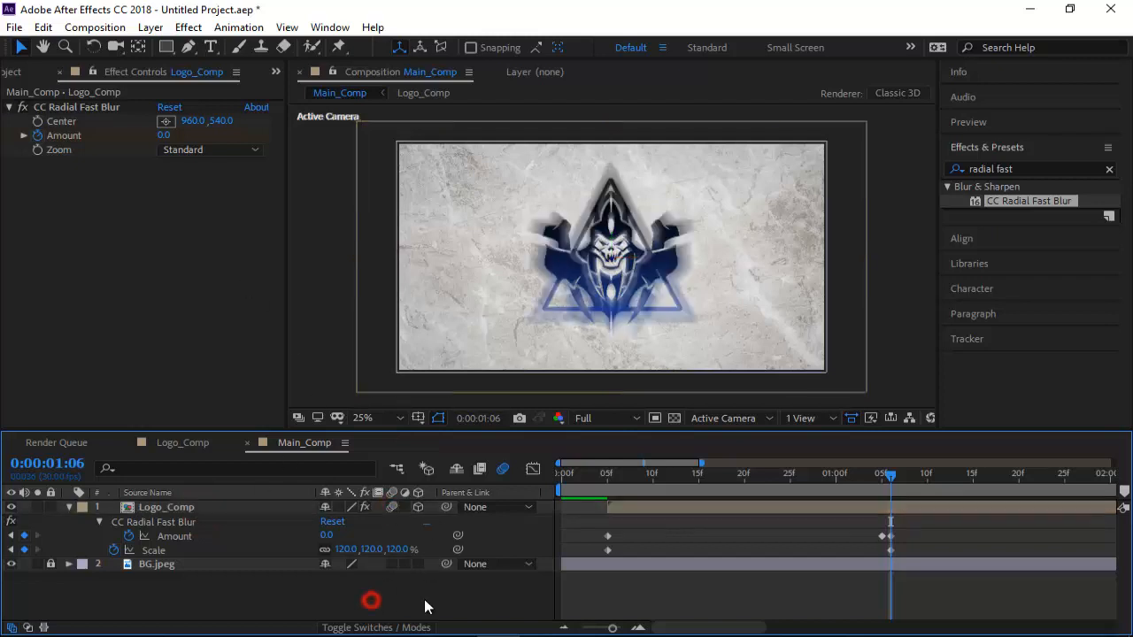
- Apply Easy Ease to all of the Logo_Comp layer's blur Amount and Scale keyframes
left_click_drag(864, 476, 889, 497)
left_click_drag(894, 476, 910, 478)
left_click(900, 528)
left_click_drag(902, 537, 603, 550)
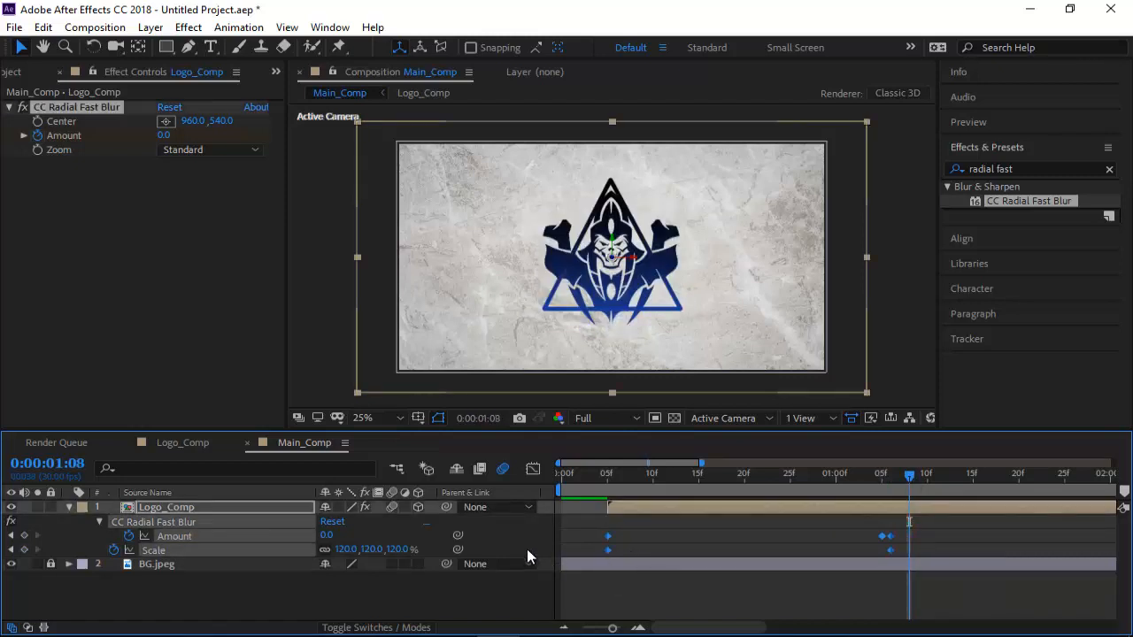
right_click(609, 540)
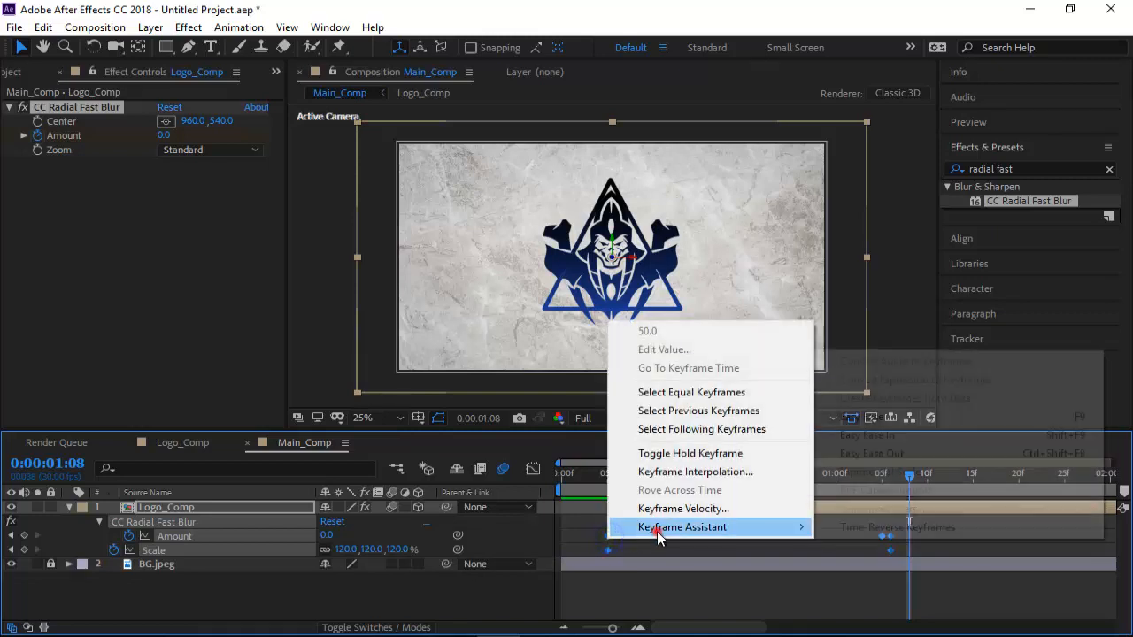
mouse_move(657, 531)
left_click(875, 417)
left_click(715, 596)
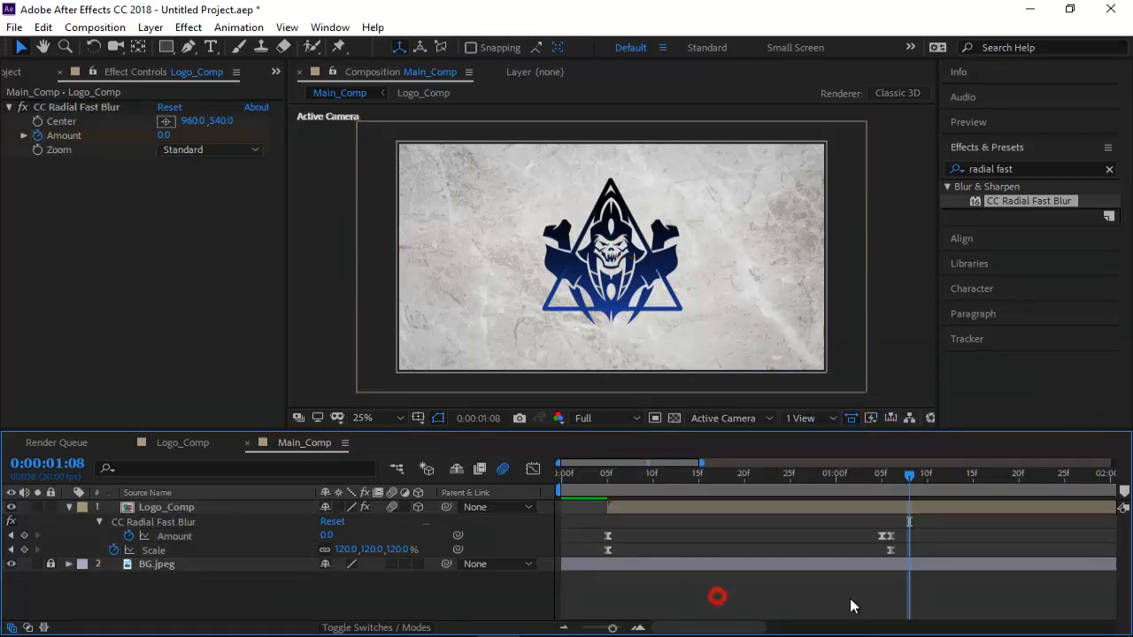
- Reshape the Scale speed graph so the speed peaks at about frame 11 and eases out long into the last keyframe
left_click_drag(876, 554, 598, 553)
left_click(532, 469)
right_click(695, 551)
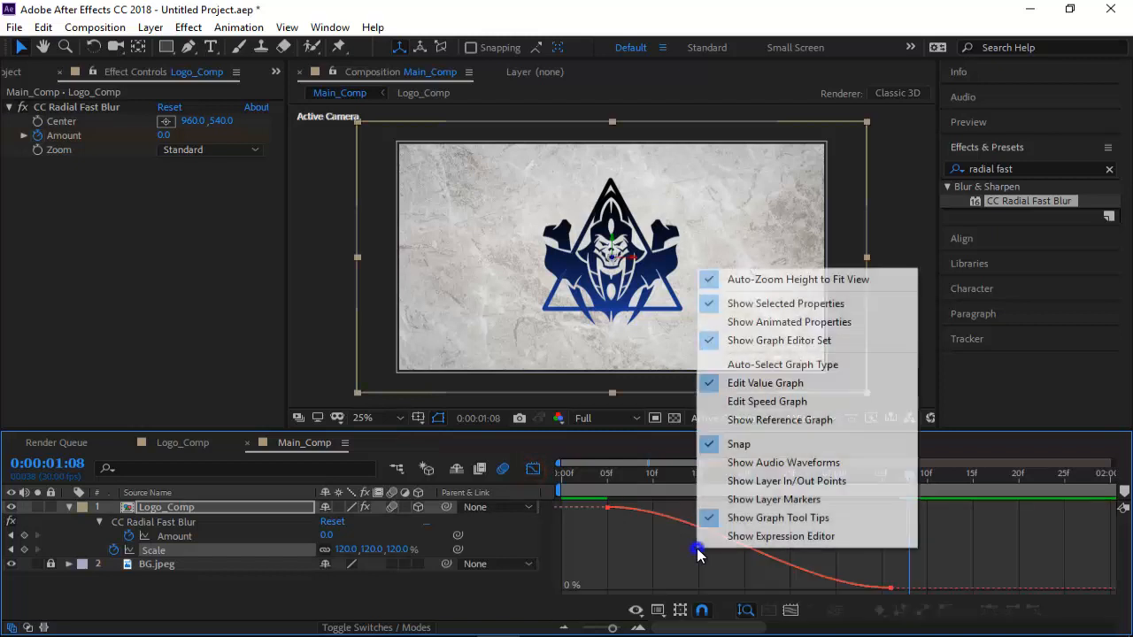
left_click(767, 403)
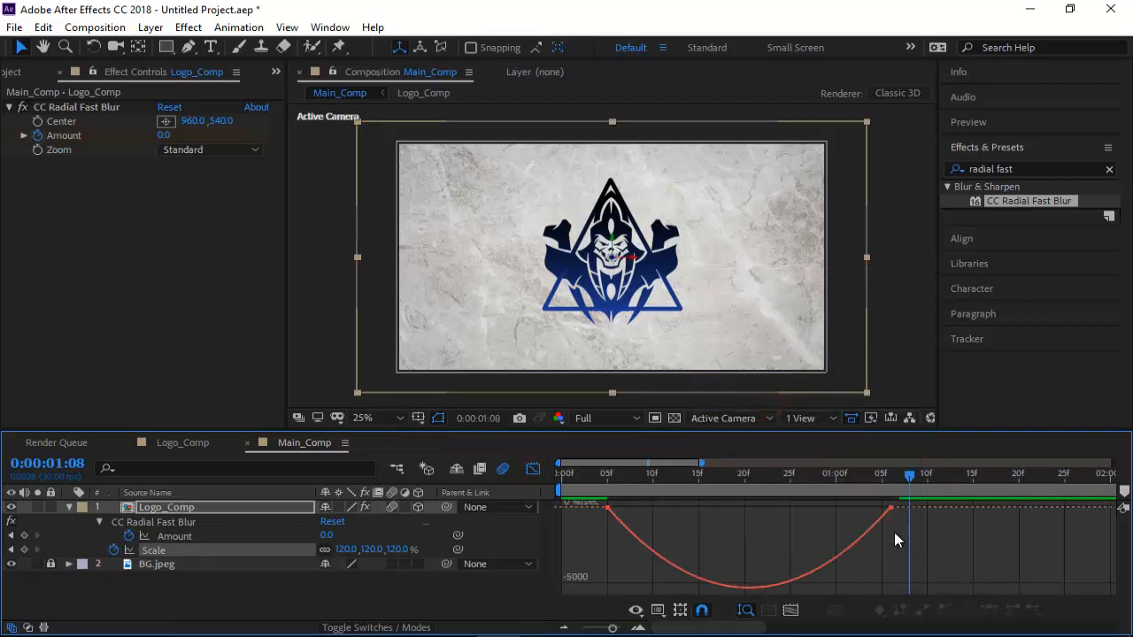
left_click_drag(866, 504, 913, 524)
left_click_drag(843, 511, 686, 508)
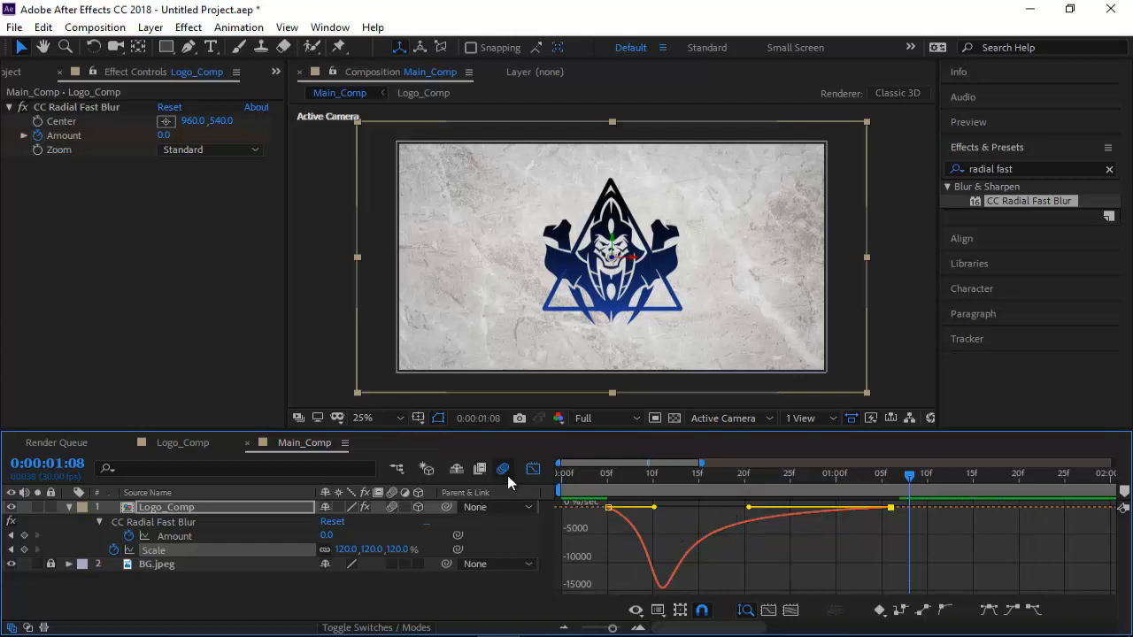
left_click(532, 468)
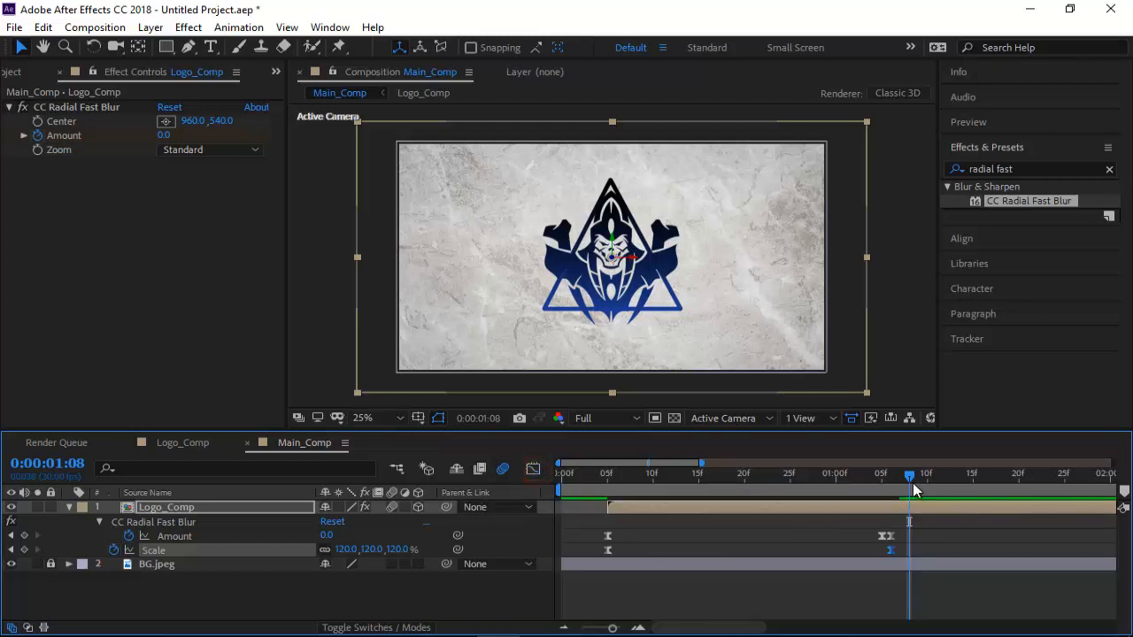
left_click_drag(912, 482, 877, 486)
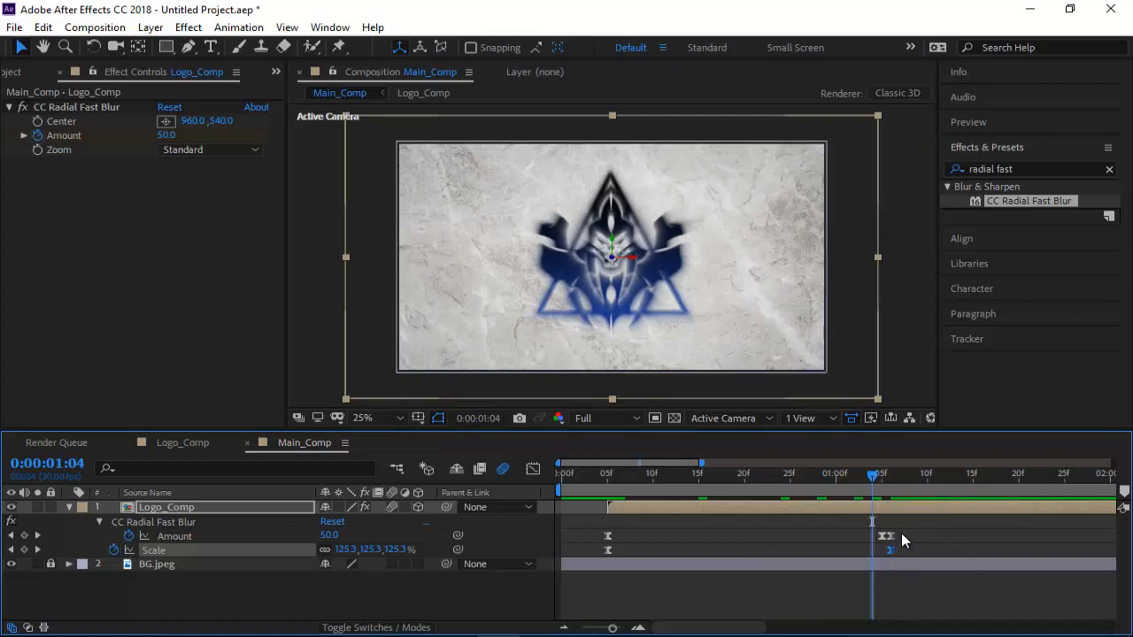
- With the current time at 0:00:01:06, apply the CC Light Sweep effect to the Logo_Comp layer
left_click(187, 609)
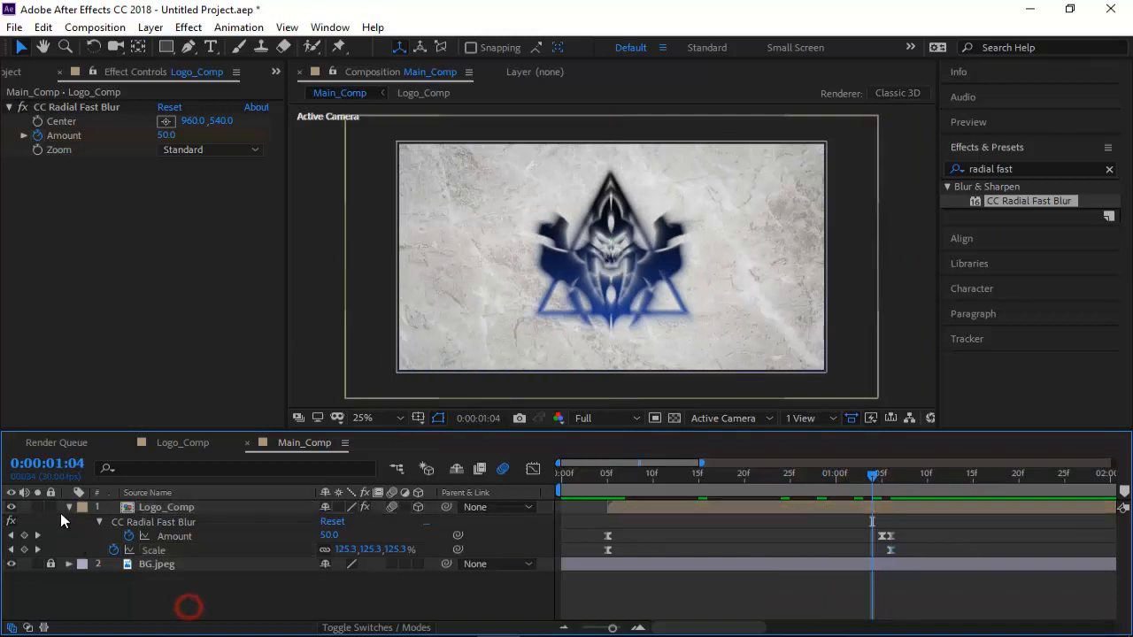
left_click(69, 508)
left_click(181, 510)
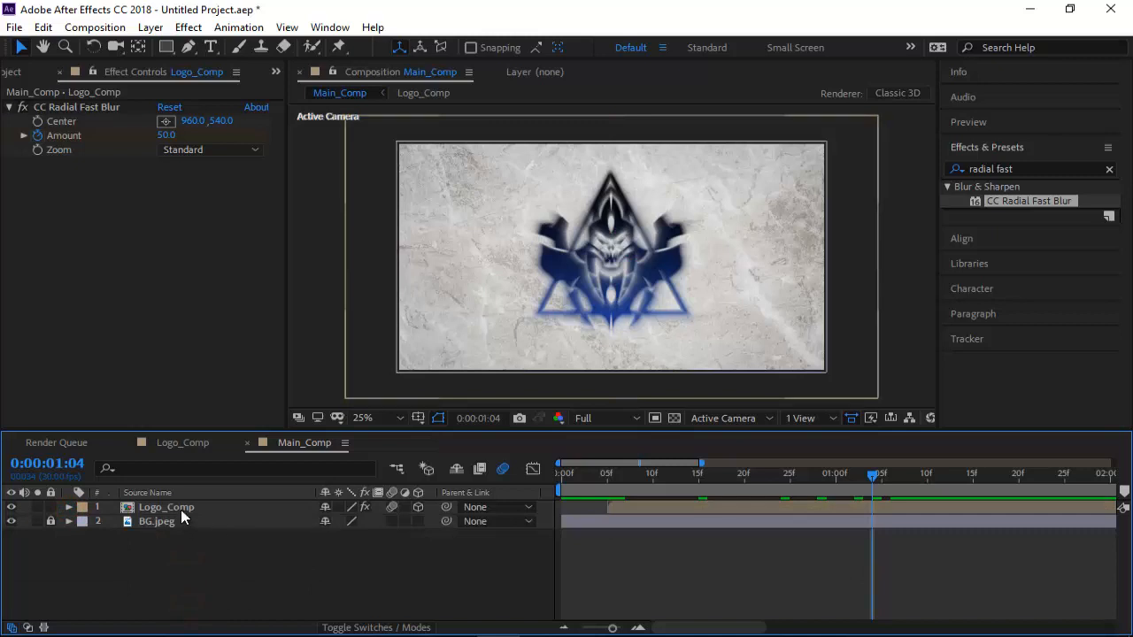
key("u")
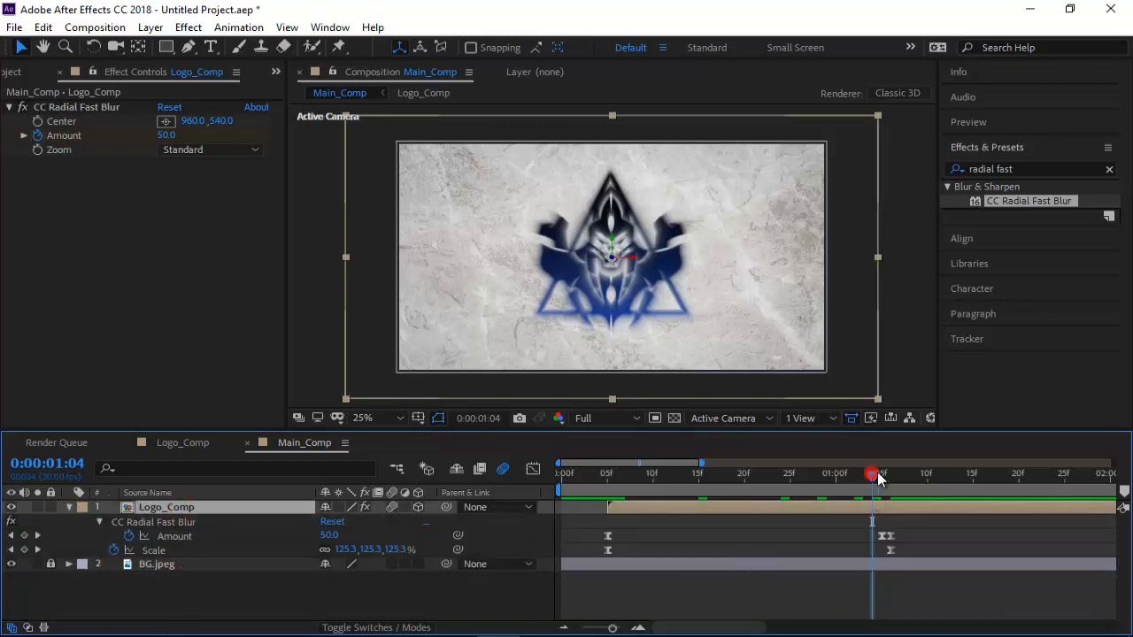
left_click_drag(877, 471, 892, 474)
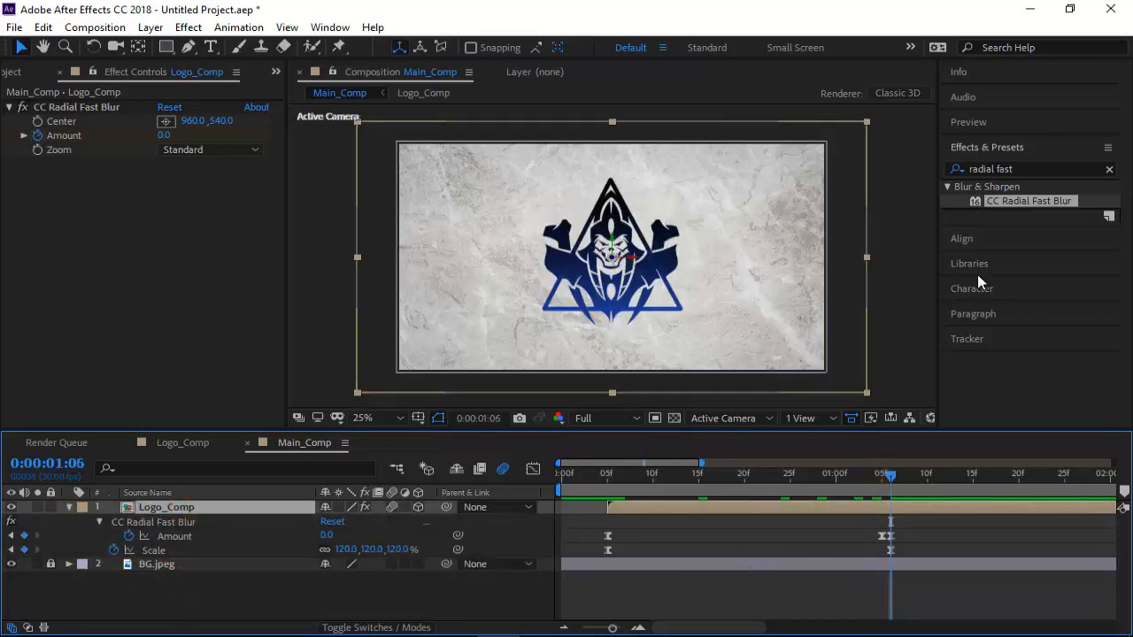
double_click(1004, 169)
key("ctrl+a")
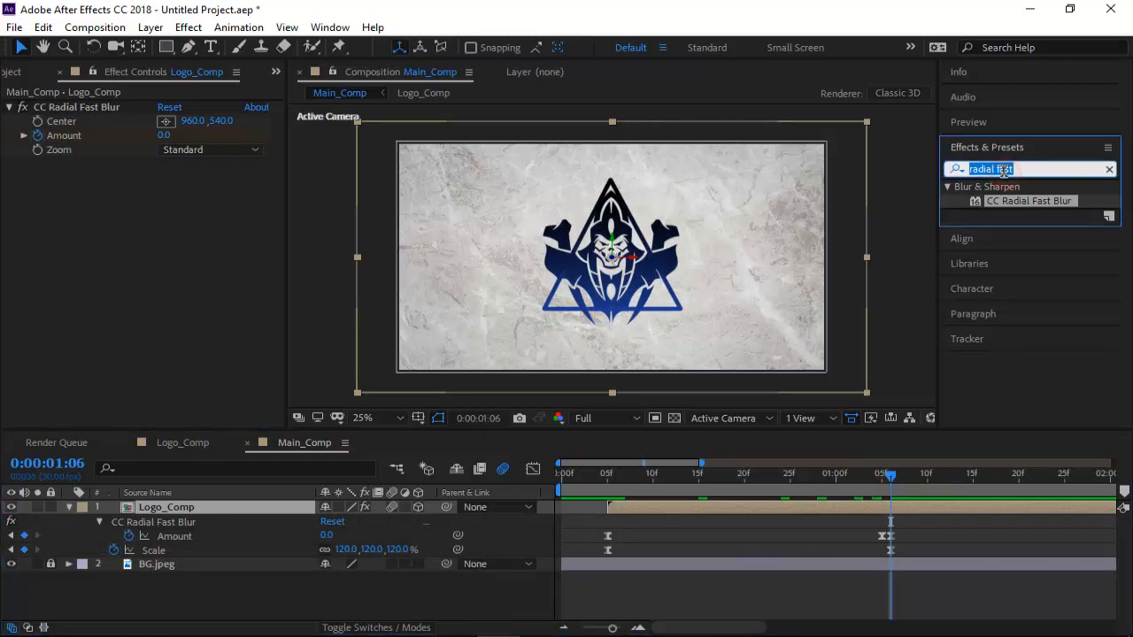
type("cc light swe")
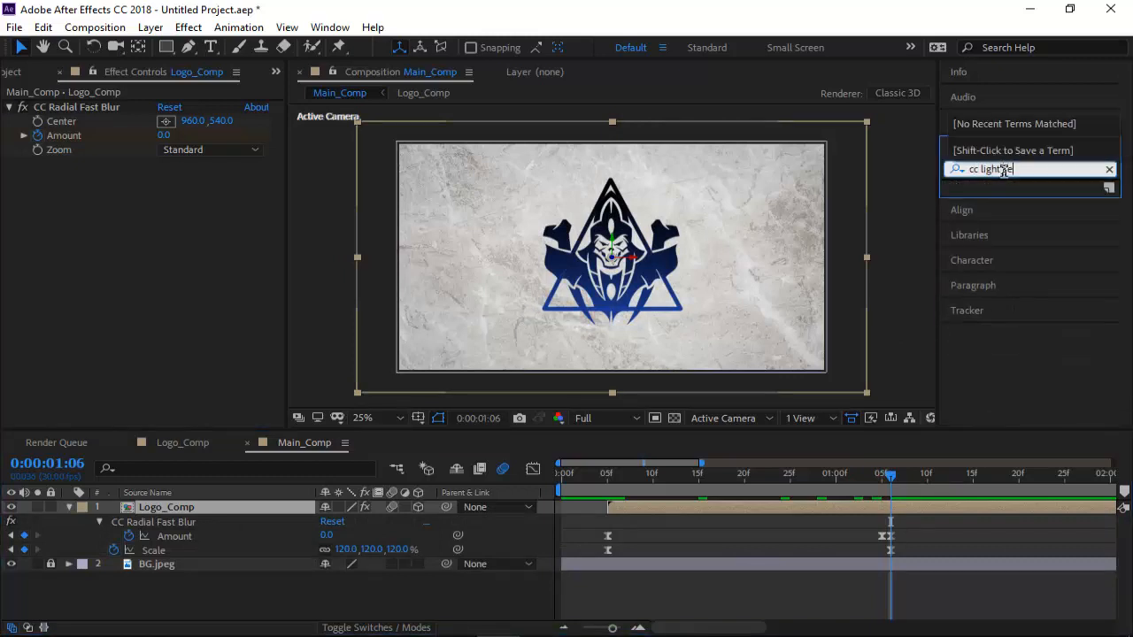
type("e")
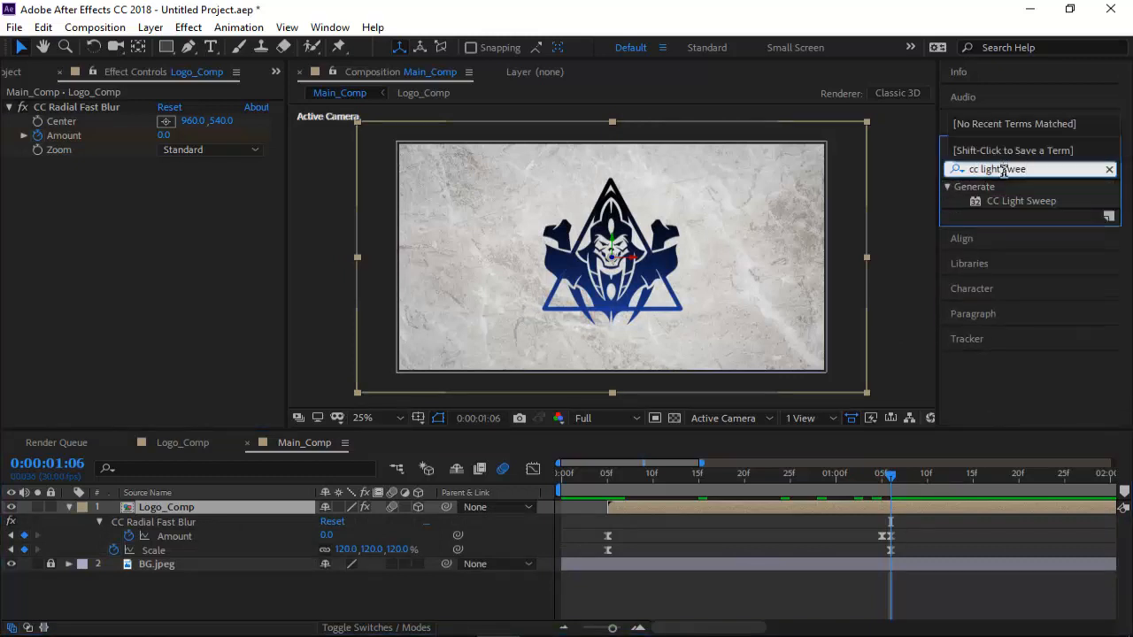
left_click_drag(1040, 209, 205, 504)
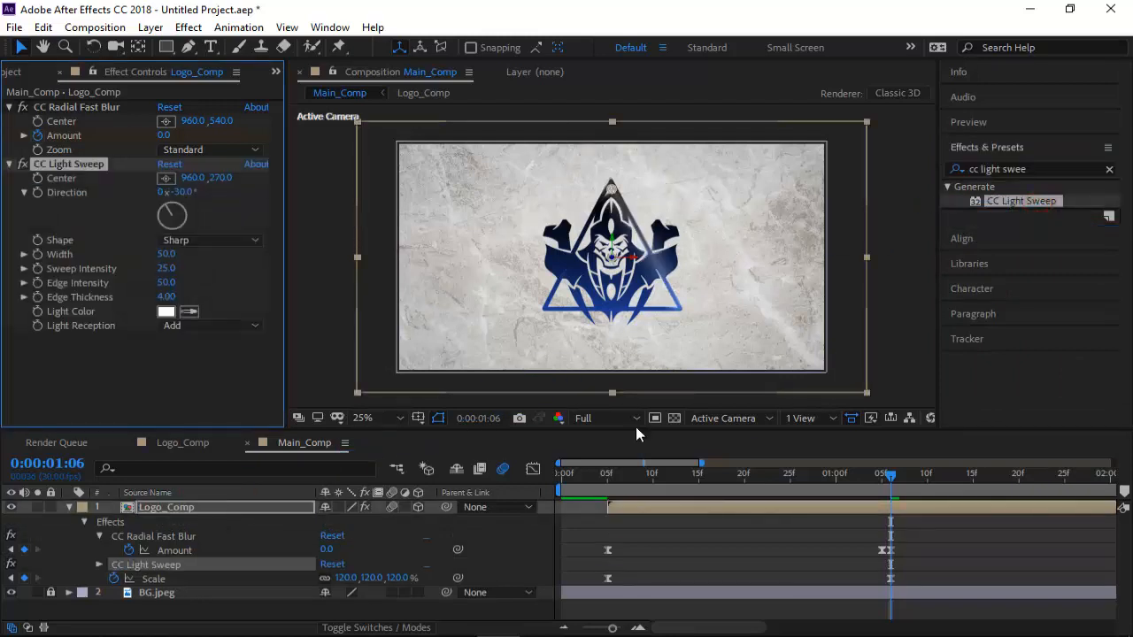
- Move the CC Light Sweep Center to 320, 210, keyframe it at 0:00:01:06, and reveal the Logo_Comp layer's keyframes
mouse_move(605, 186)
left_mouse_down()
mouse_move(597, 170)
mouse_move(439, 172)
left_mouse_up()
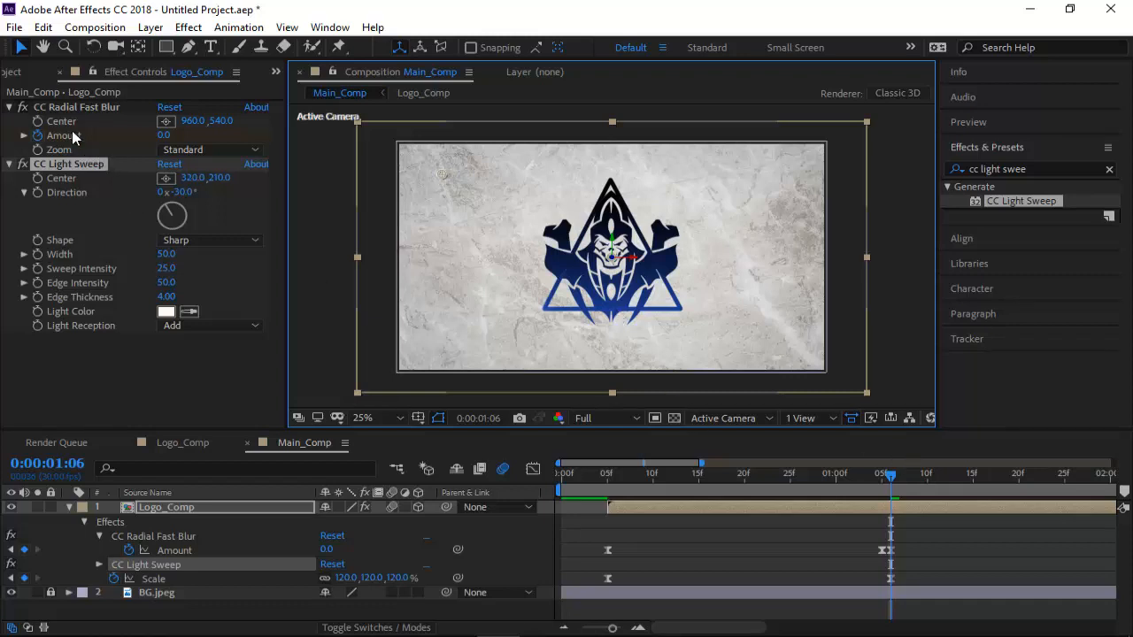
left_click(36, 179)
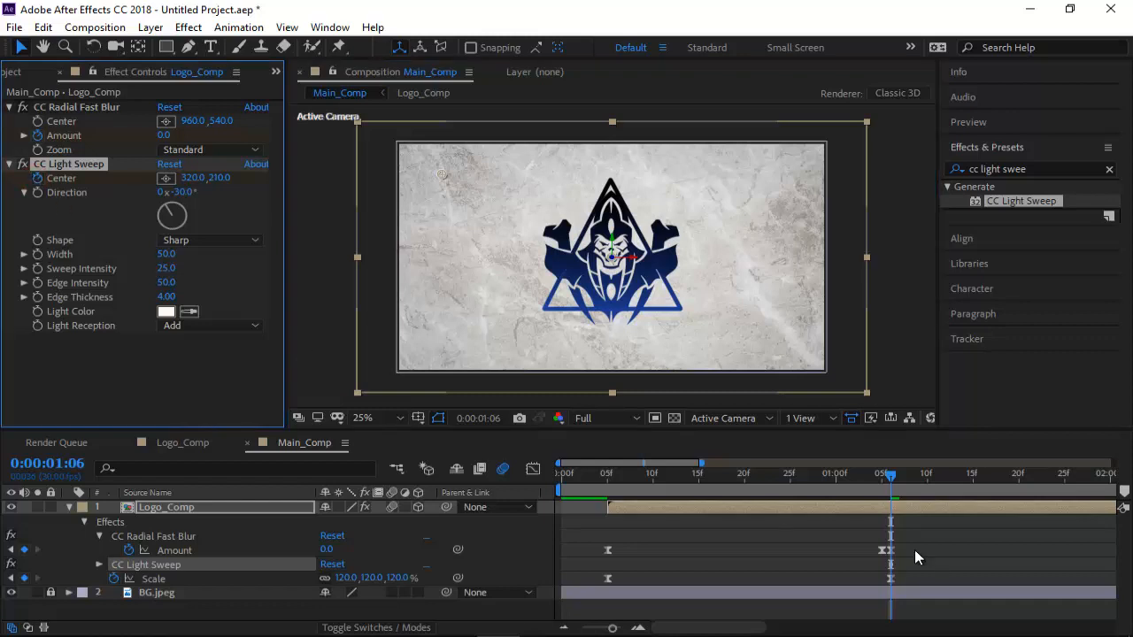
key("u")
key("u")
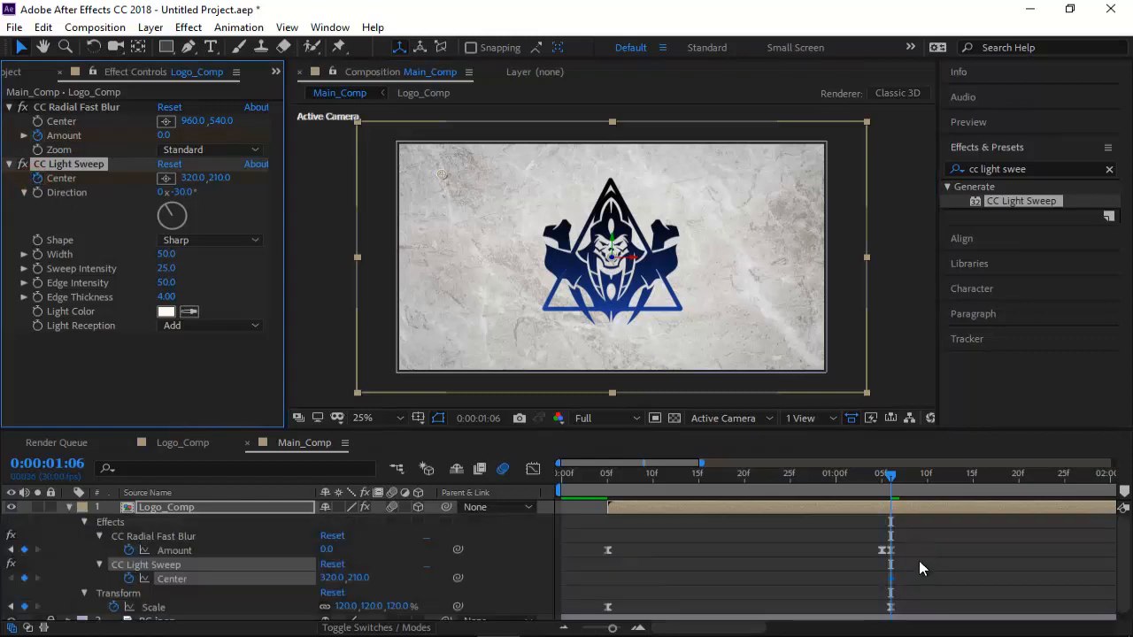
- At 0:00:01:20, move the CC Light Sweep Center past the logo to 1430, 210 to add a second keyframe
left_click_drag(891, 479, 1018, 482)
left_click(58, 163)
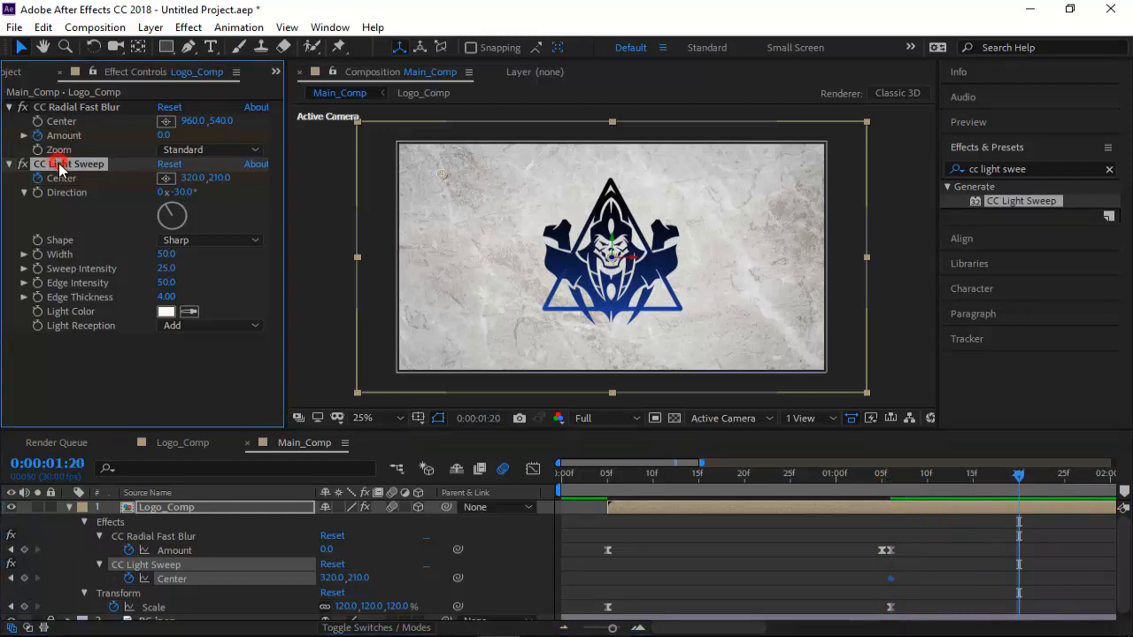
left_click_drag(442, 173, 735, 157)
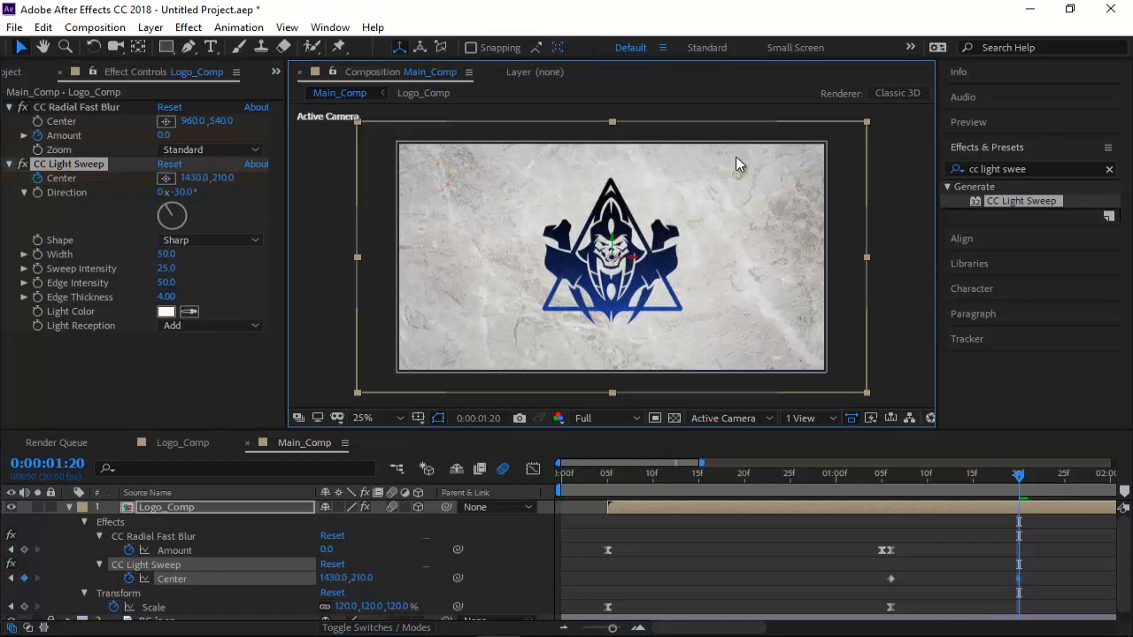
- Apply Easy Ease to both CC Light Sweep Center keyframes and return the current time to 0:00:01:06
left_click_drag(1053, 577, 860, 578)
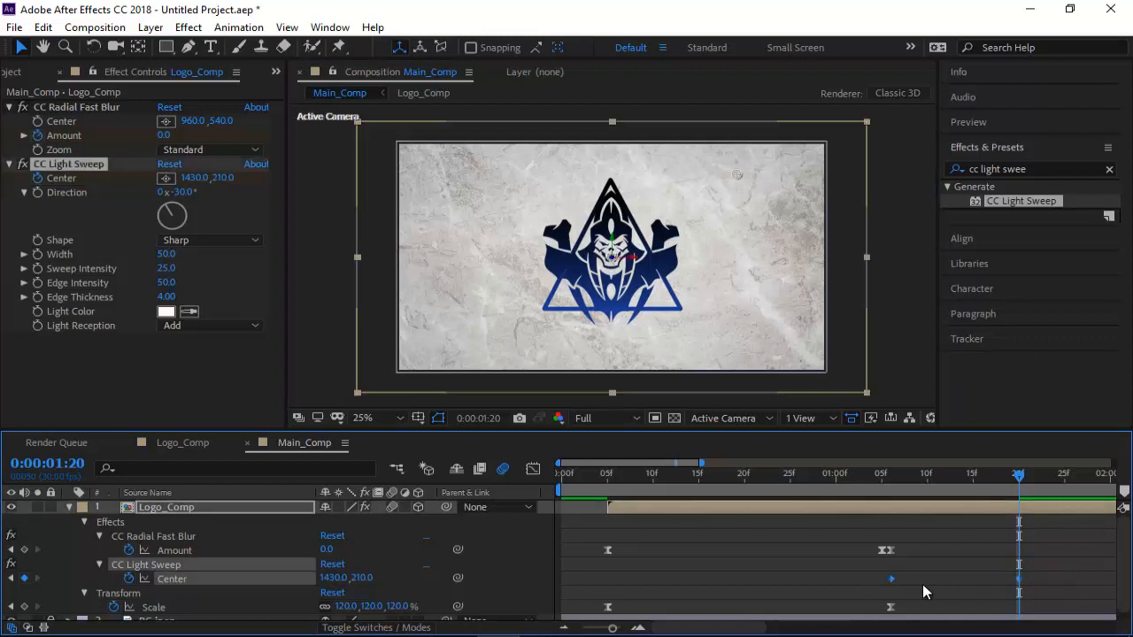
right_click(891, 579)
mouse_move(944, 565)
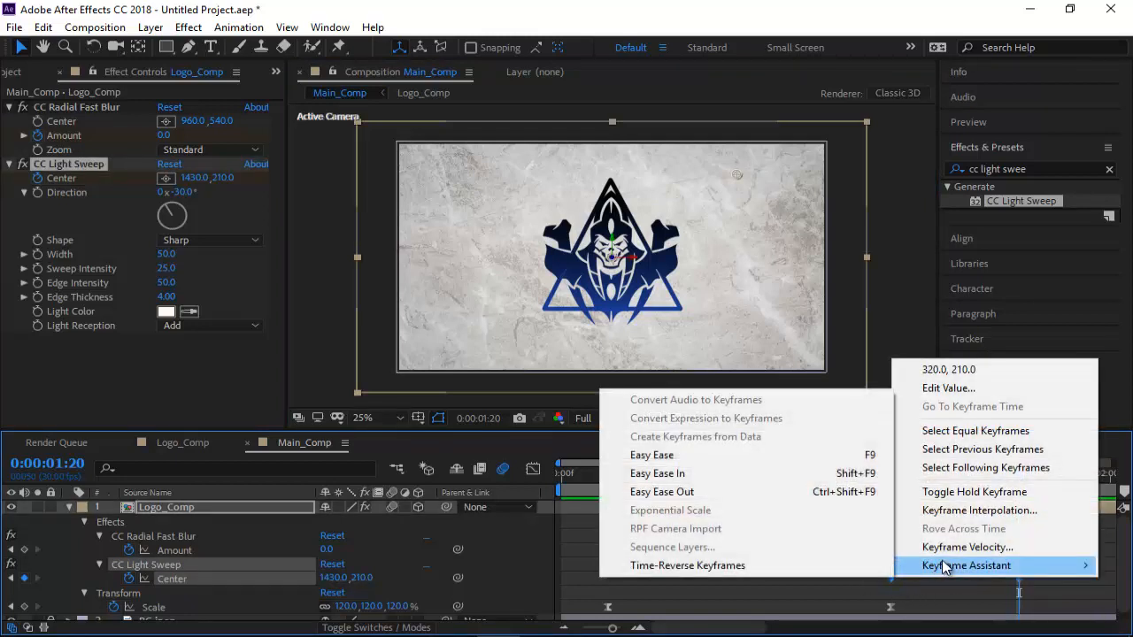
left_click(695, 457)
left_click(962, 576)
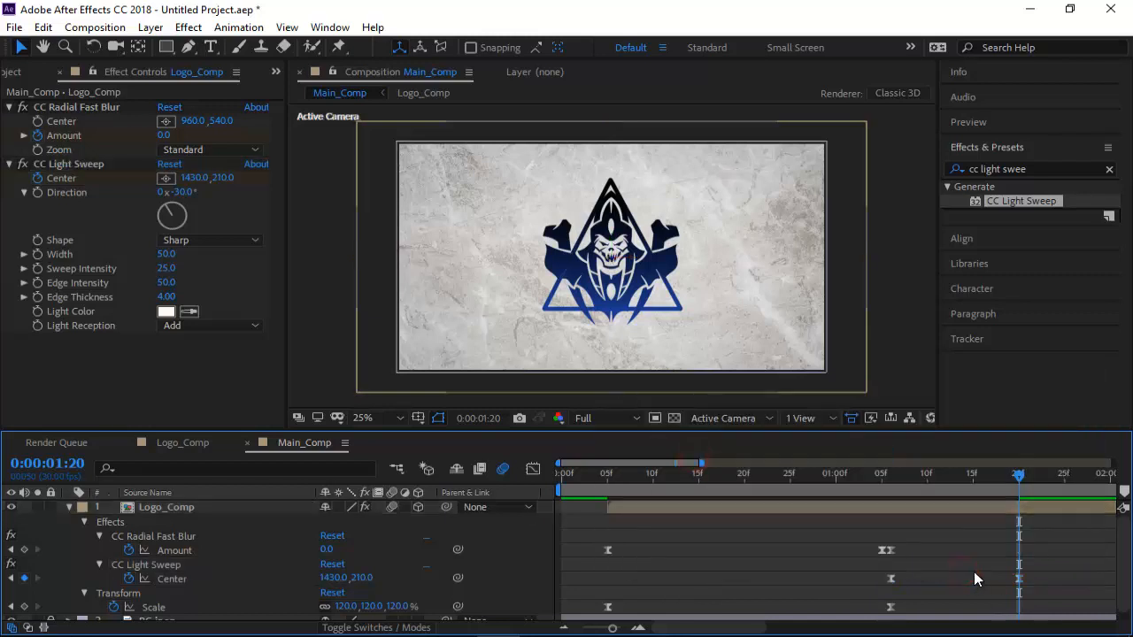
left_click_drag(1014, 475, 892, 489)
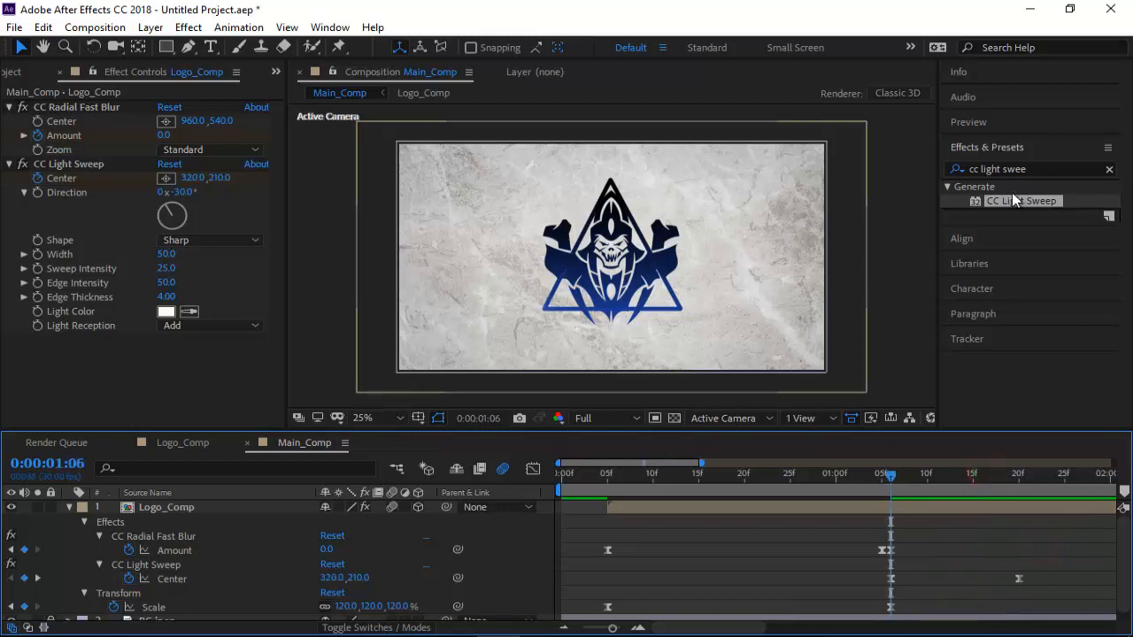
double_click(1036, 169)
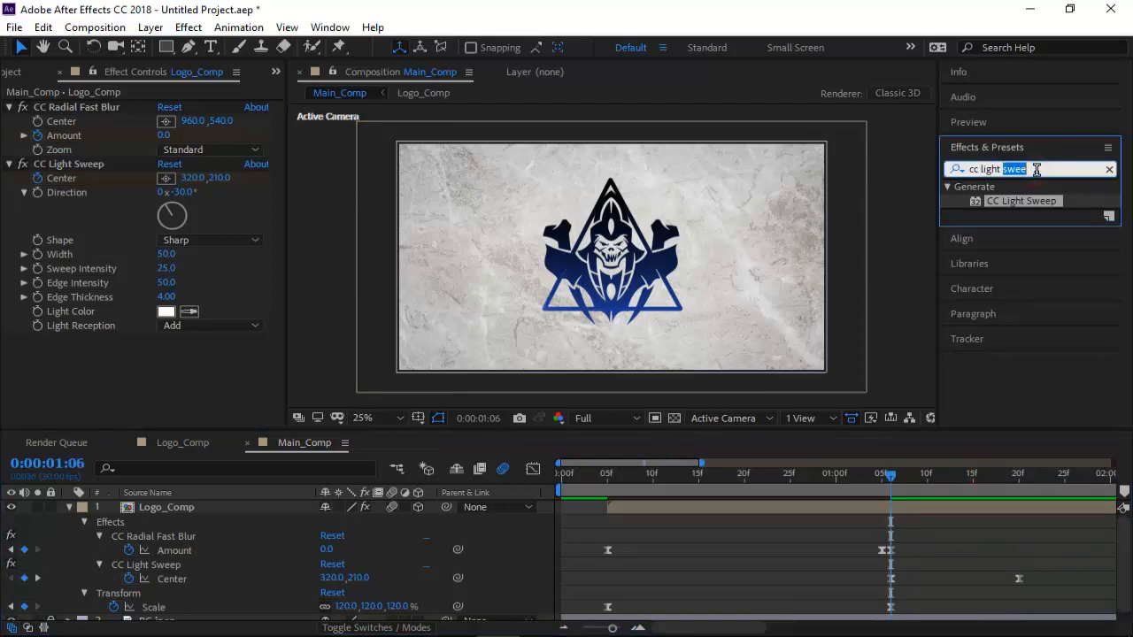
triple_click(1036, 169)
type("cc ca")
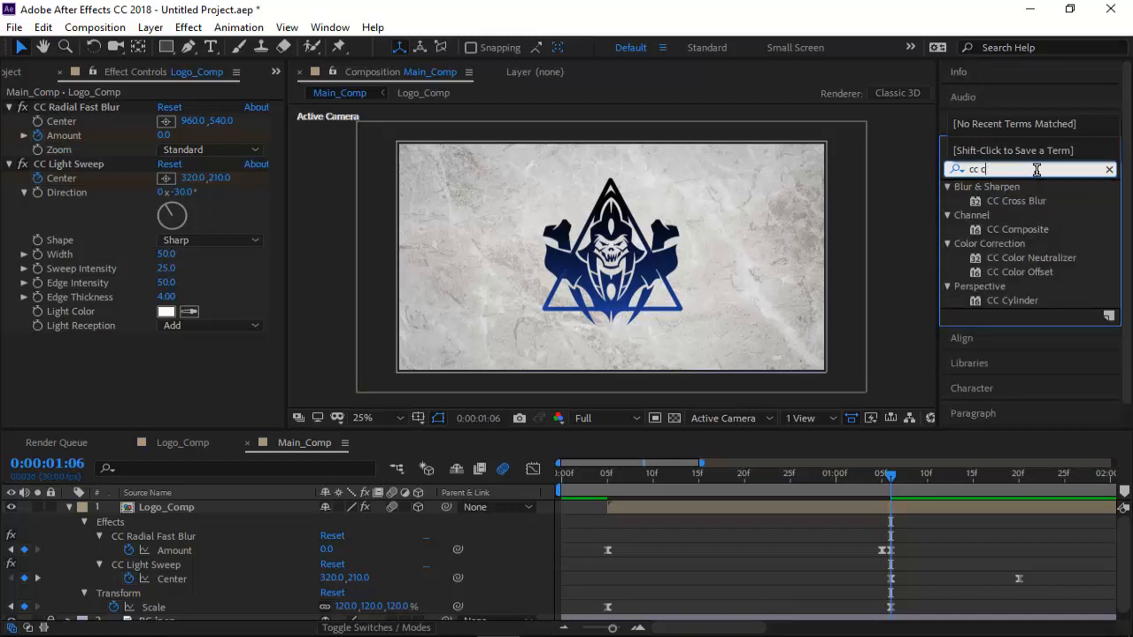
key("BackSpace")
key("BackSpace")
key("BackSpace")
key("BackSpace")
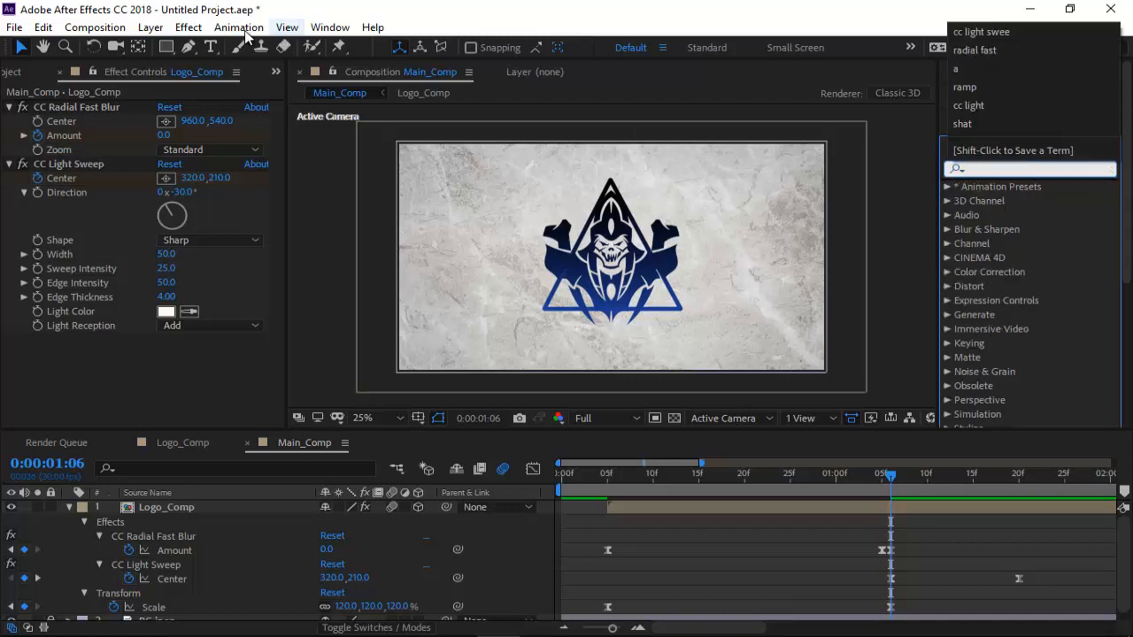
- Apply the Card Wipe transition effect to the Logo_Comp layer
left_click(188, 26)
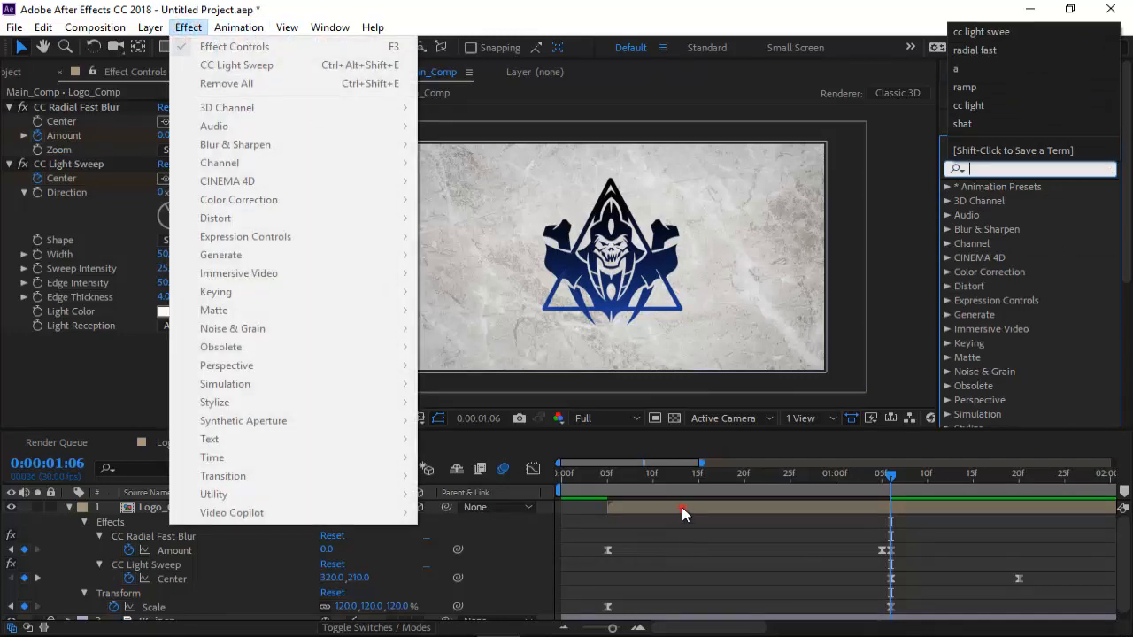
left_click(681, 508)
left_click(188, 26)
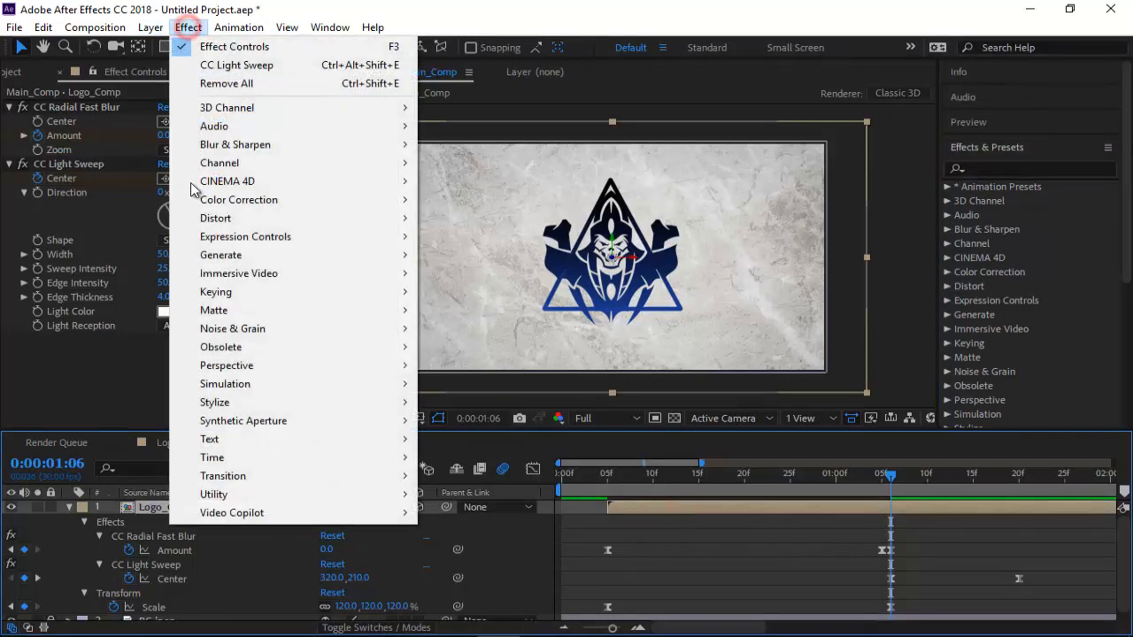
left_click(233, 475)
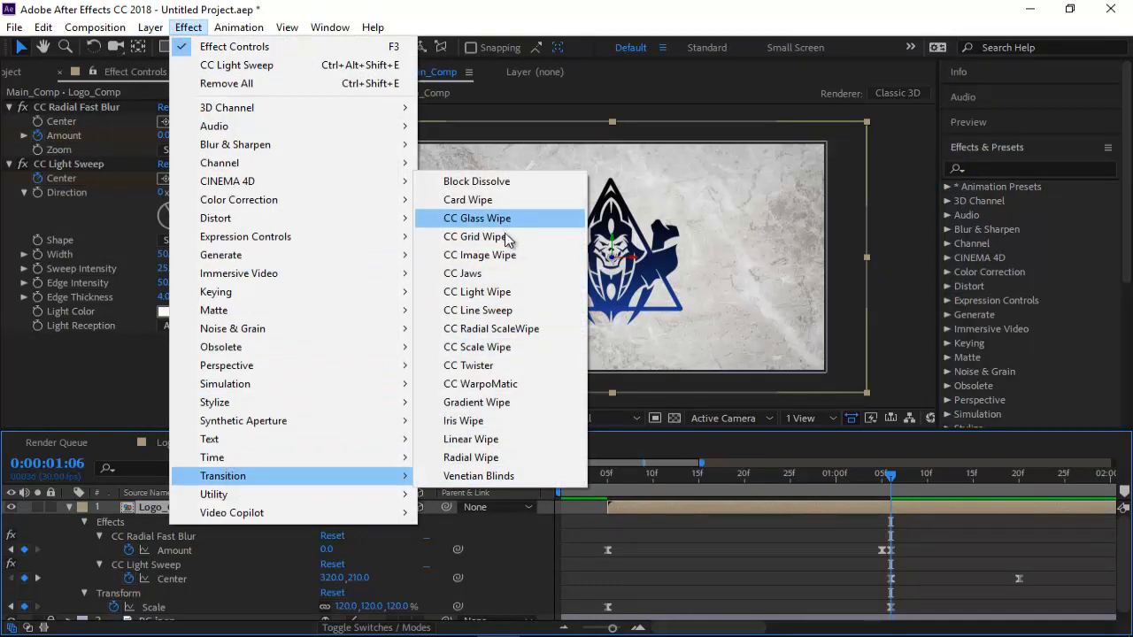
left_click(493, 202)
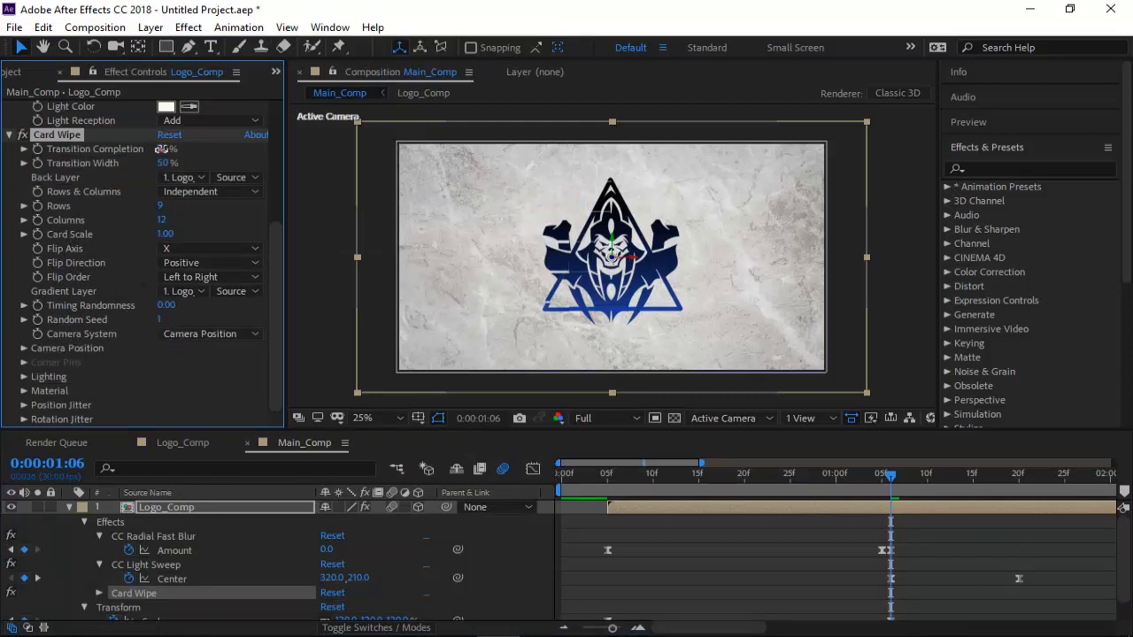
- Keyframe Card Wipe's Transition Completion at 100% and shift that keyframe to 0:00:01:20
left_click_drag(162, 149, 202, 155)
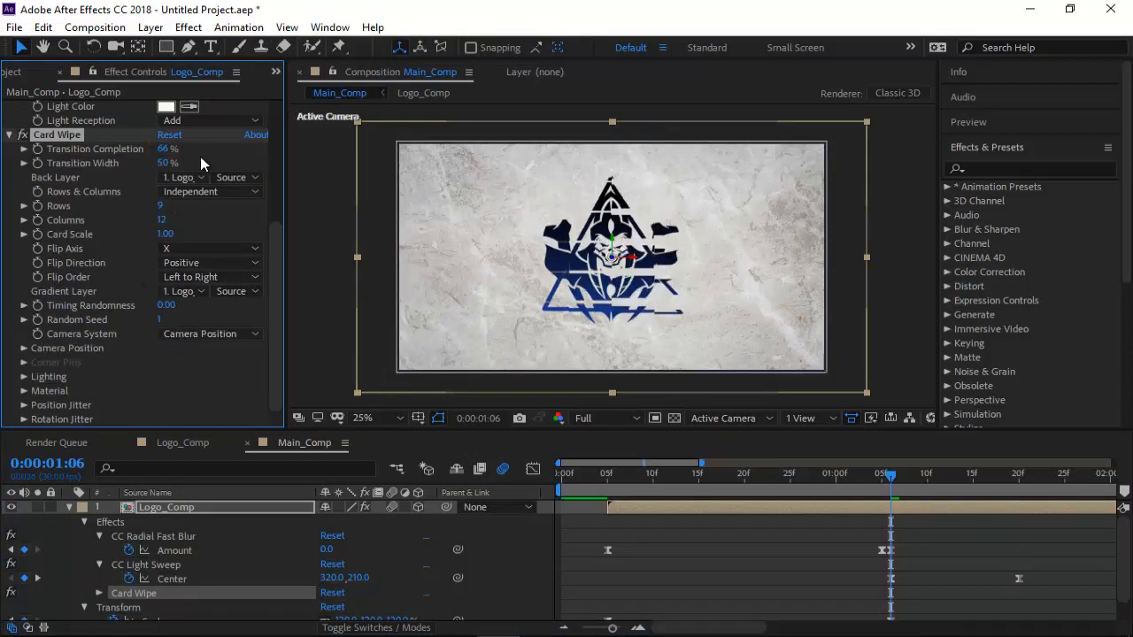
key("ctrl+z")
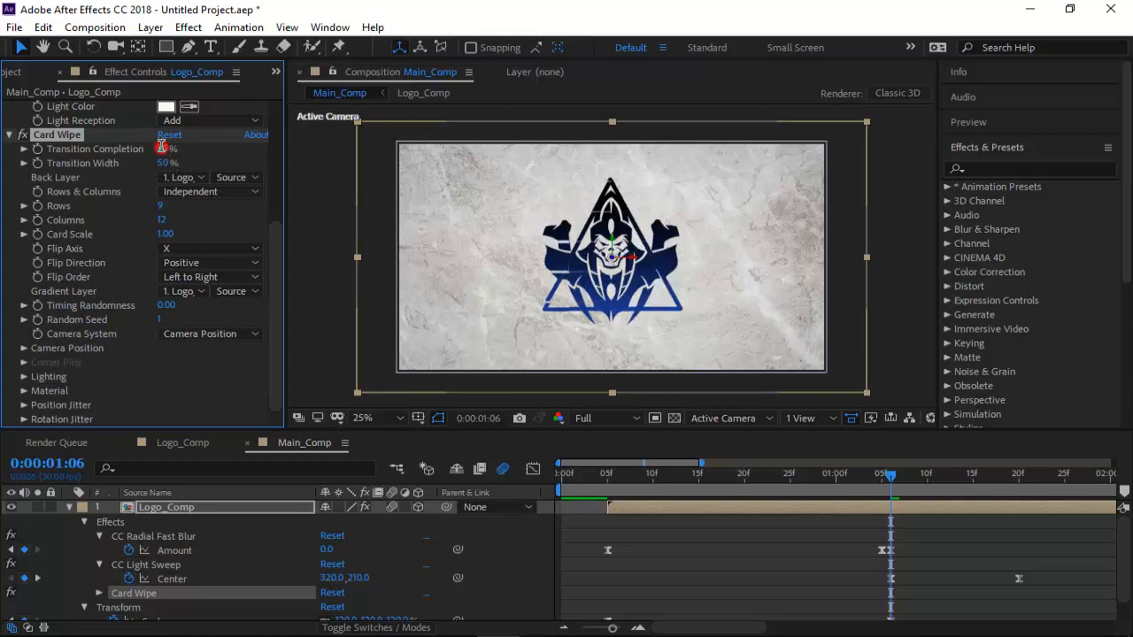
left_click(183, 150)
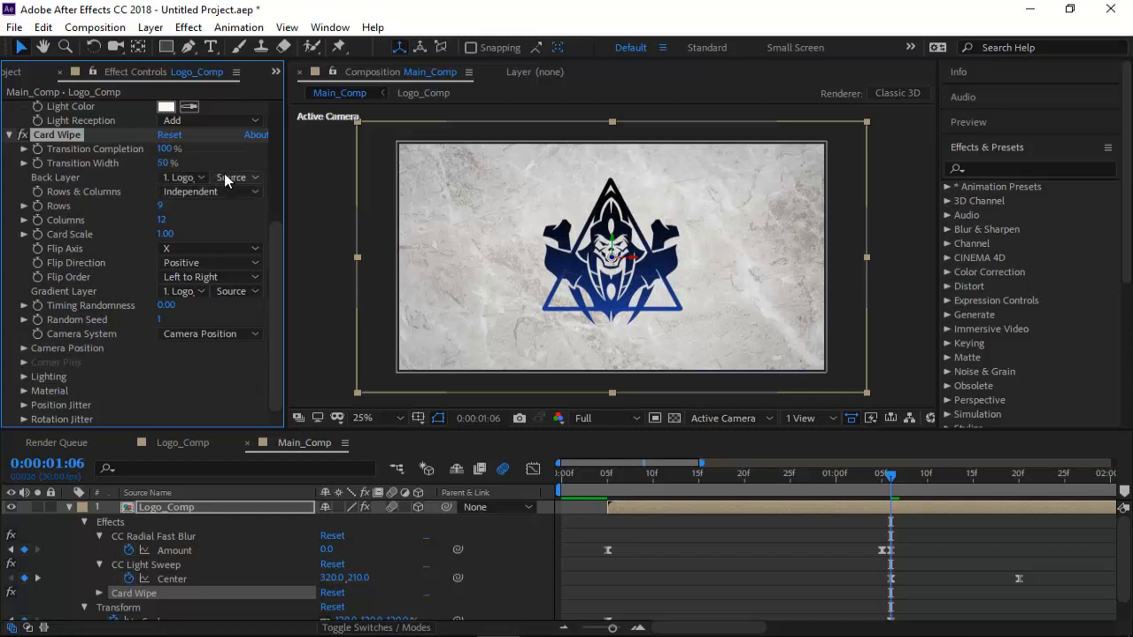
left_click(38, 149)
key("u")
key("u")
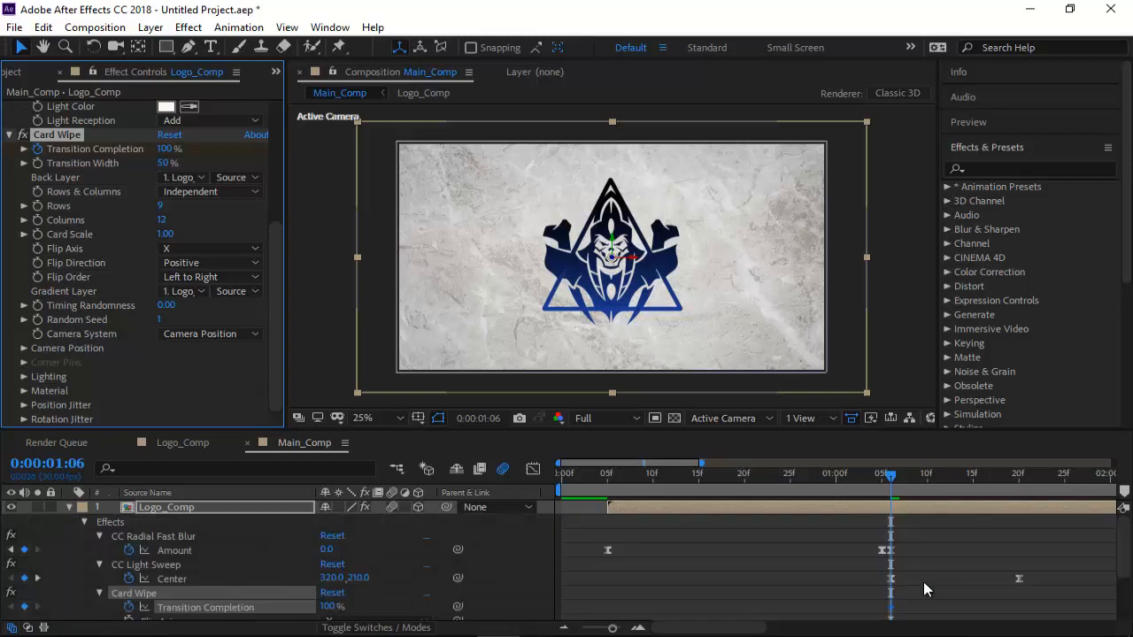
left_click_drag(890, 607, 1018, 607)
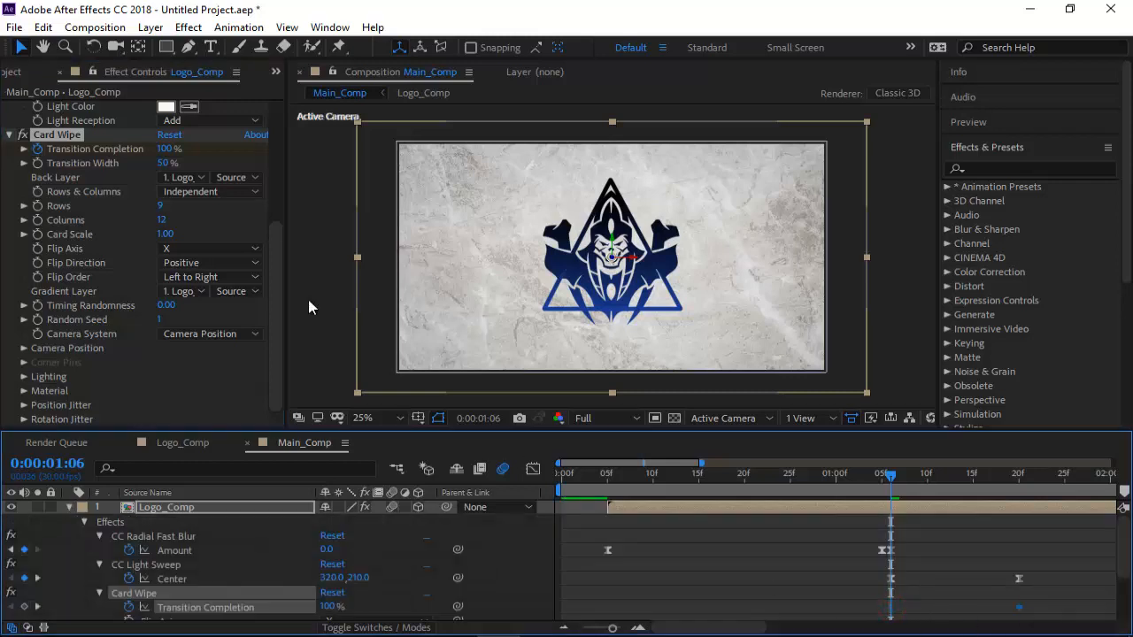
- Set Card Wipe's Transition Completion to 50% at 0:00:01:06 to add its starting keyframe
left_click(164, 148)
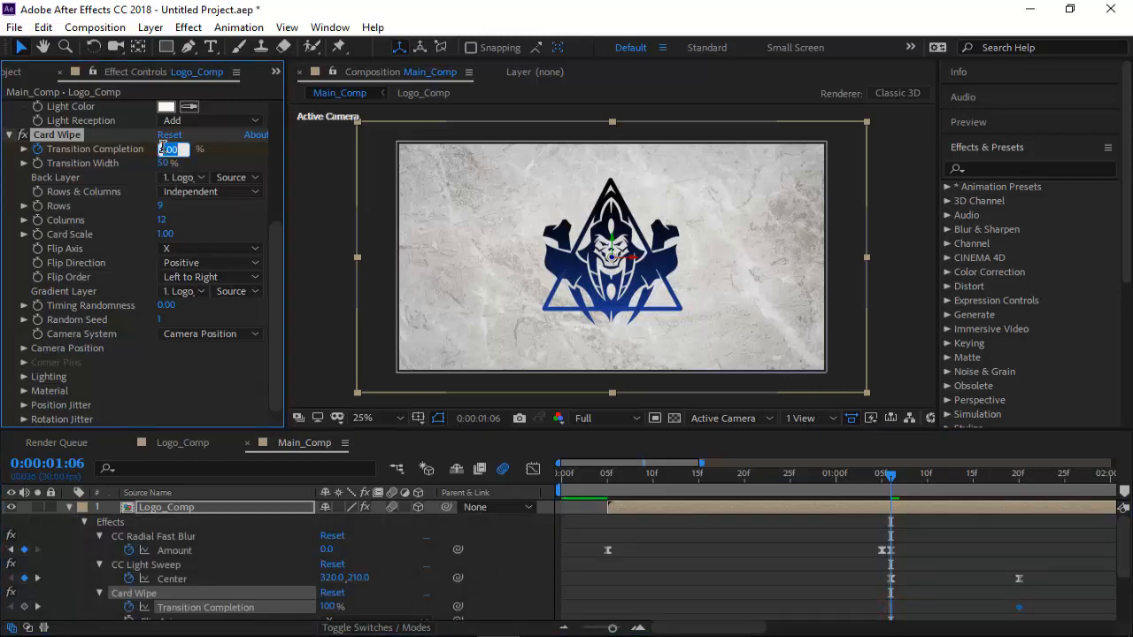
type("50")
key("Return")
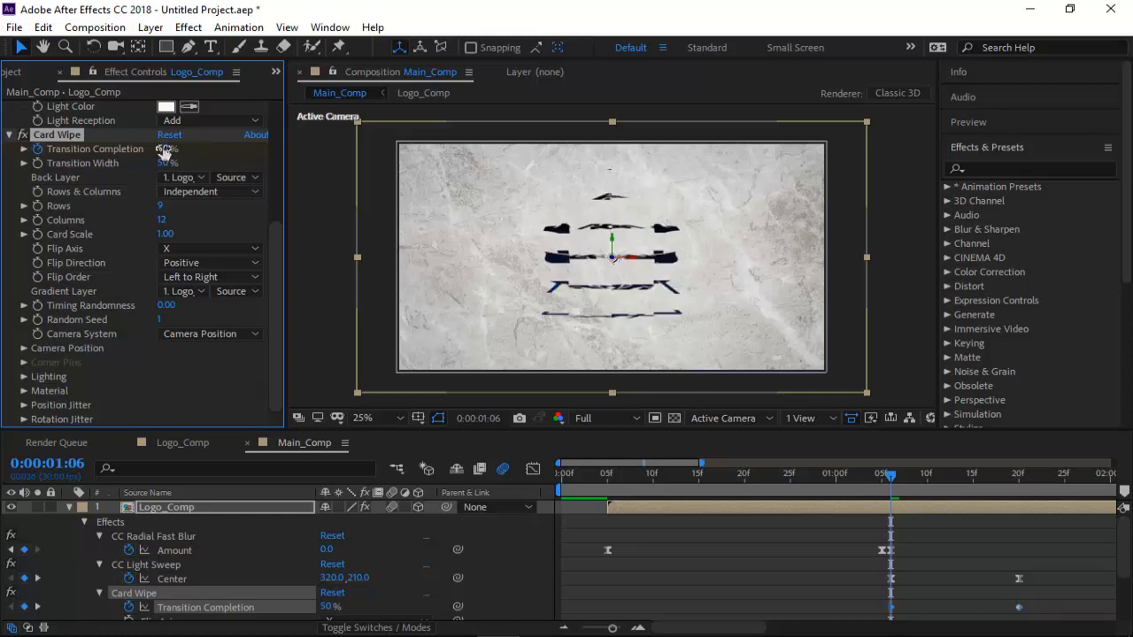
- Try a Transition Completion of 0% at 0:00:01:06, and undo that change
left_click(164, 149)
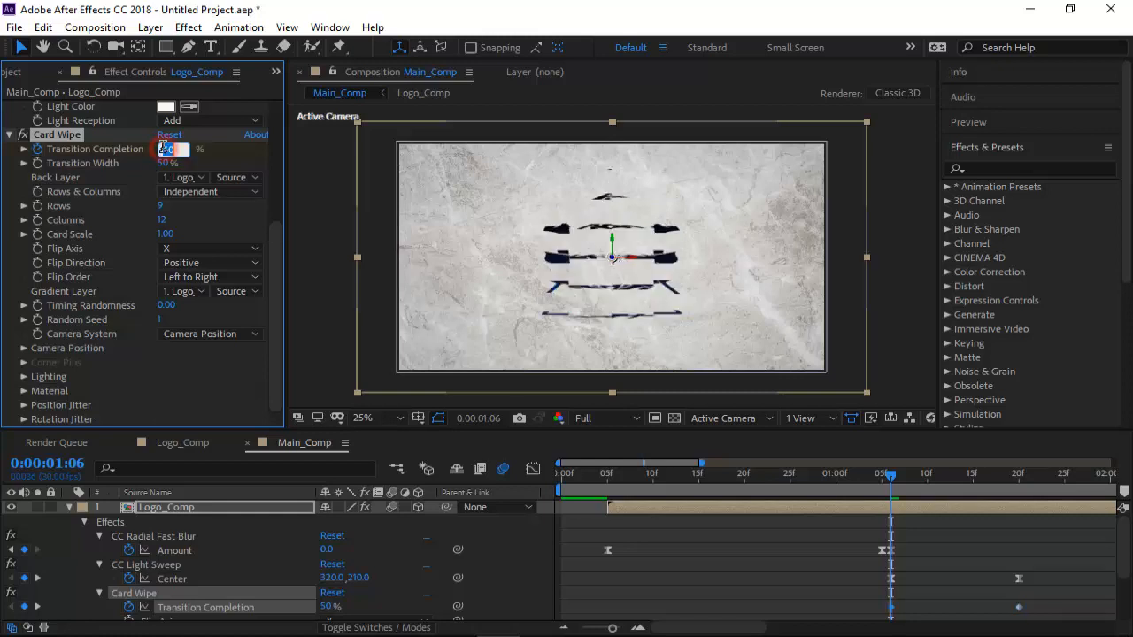
type("0")
key("Return")
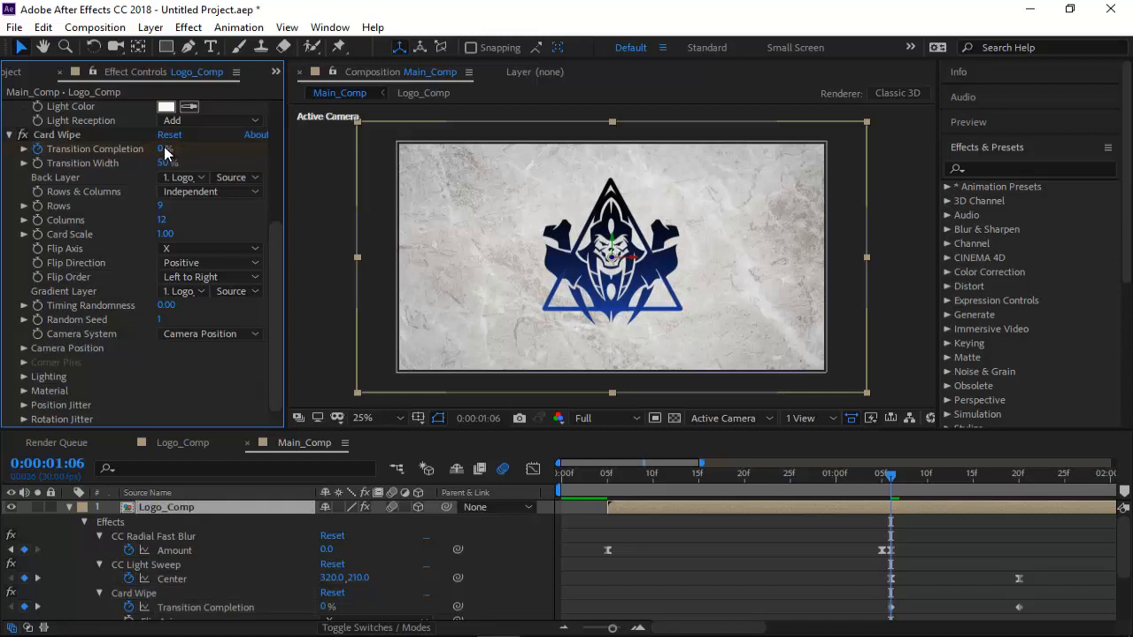
key("ctrl+z")
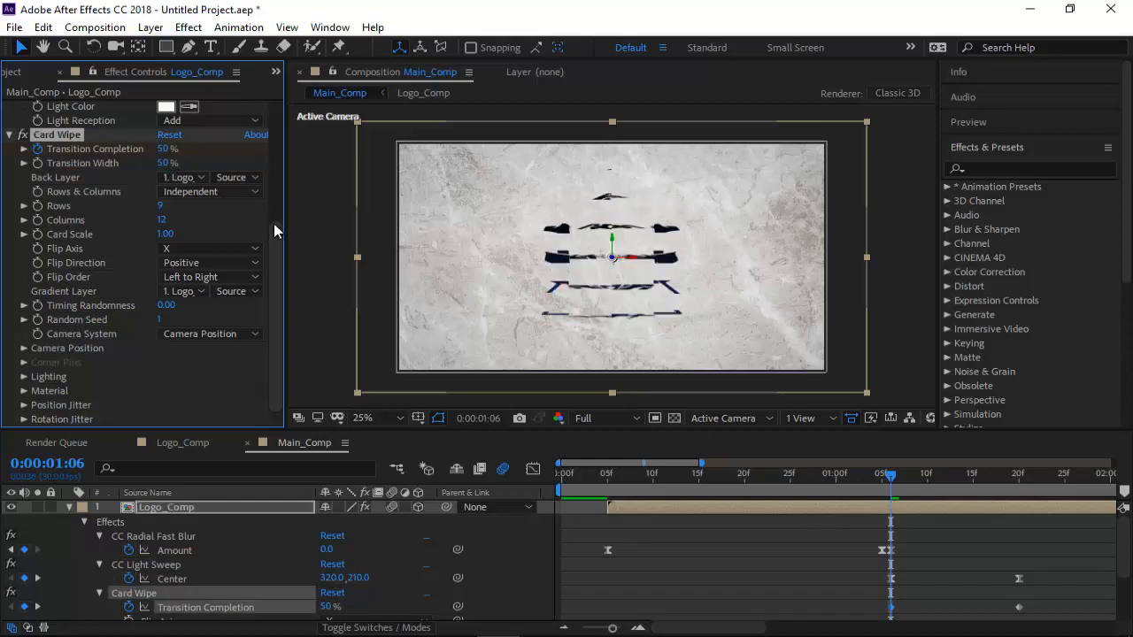
- Set Card Wipe's Transition Width to 100% and check the transition at 0:00:01:11
left_click_drag(168, 163, 283, 162)
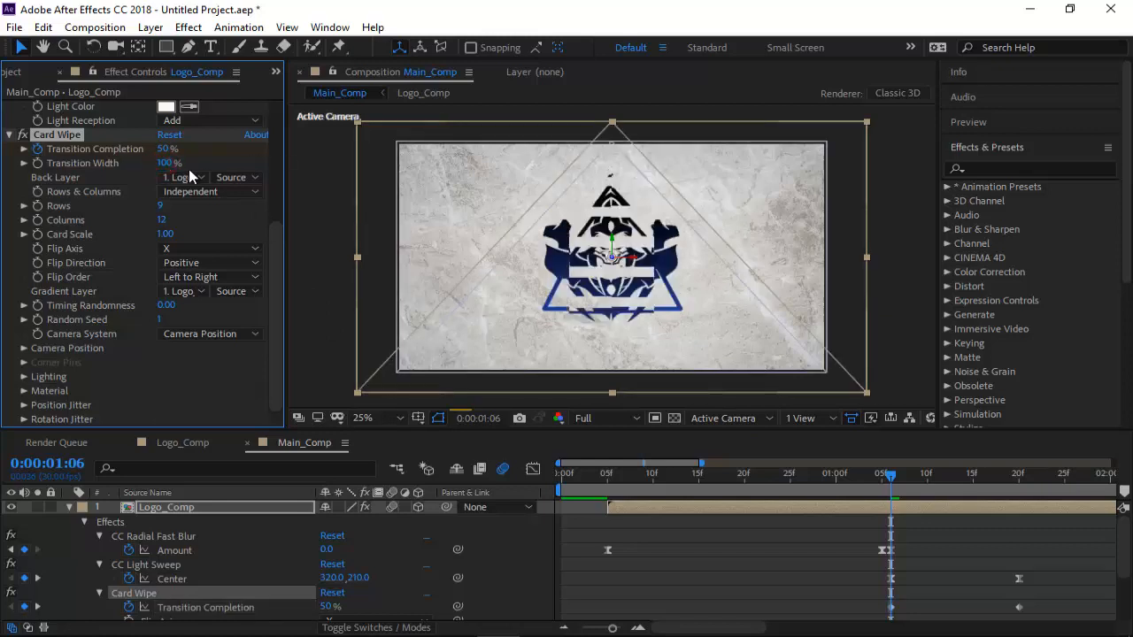
left_click_drag(890, 480, 936, 491)
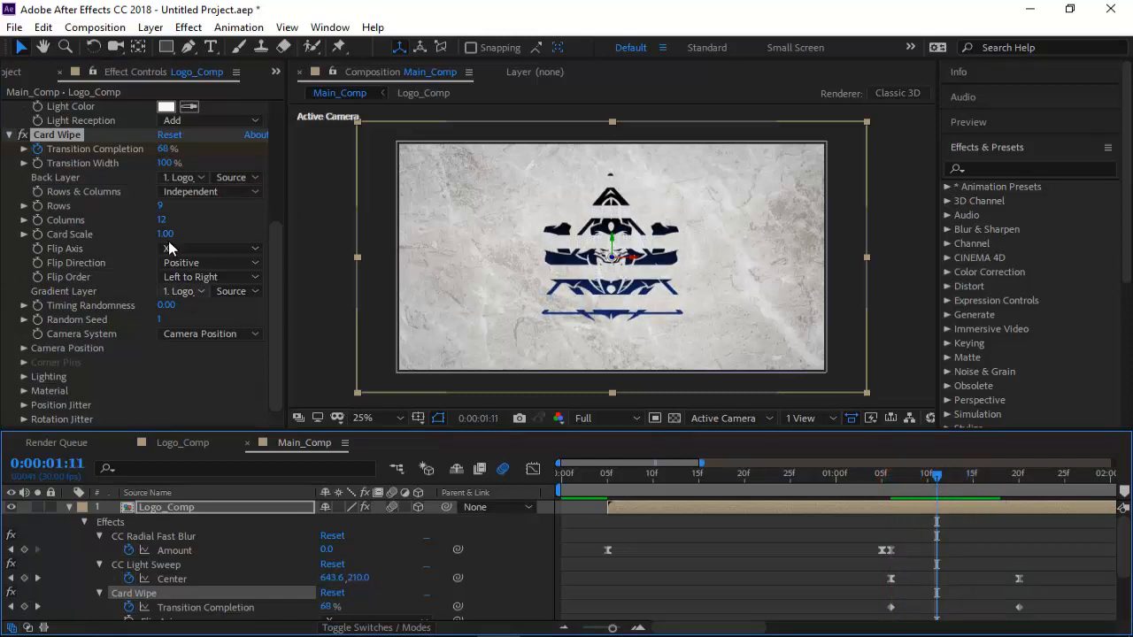
- Try Columns Follows Rows for Card Wipe's Rows & Columns option, and switch it back to Independent
left_click(174, 193)
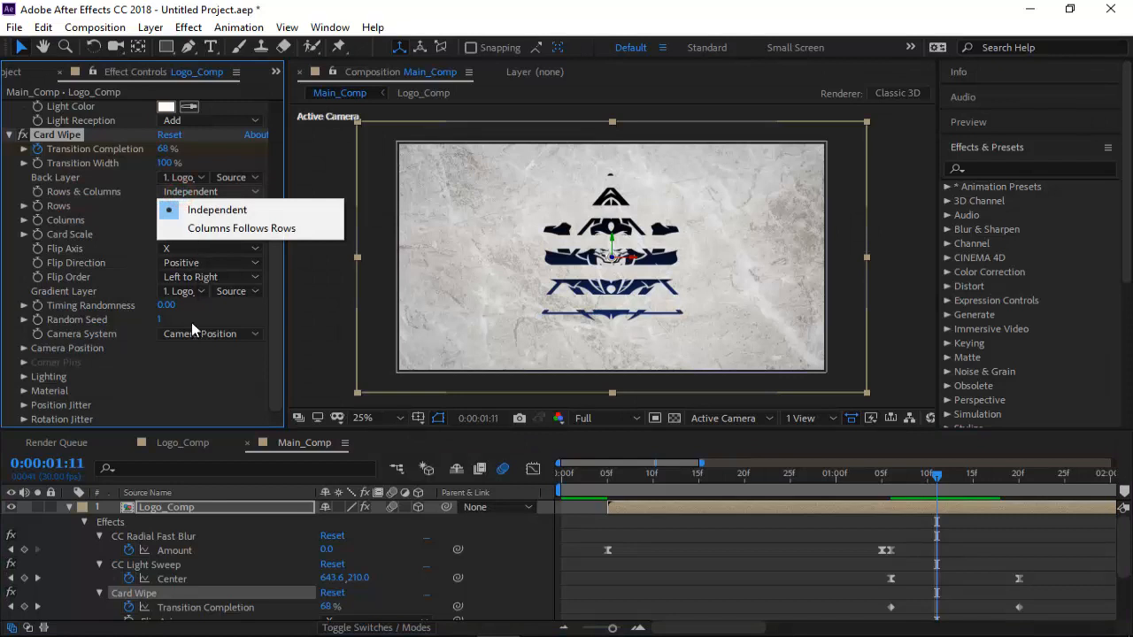
left_click(239, 233)
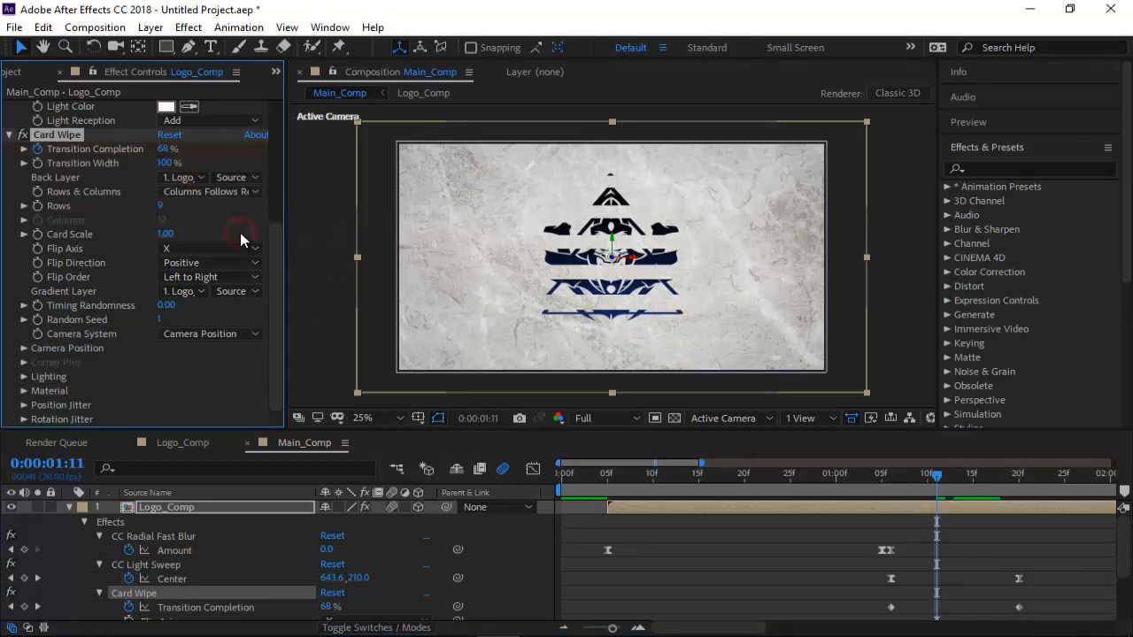
left_click(214, 192)
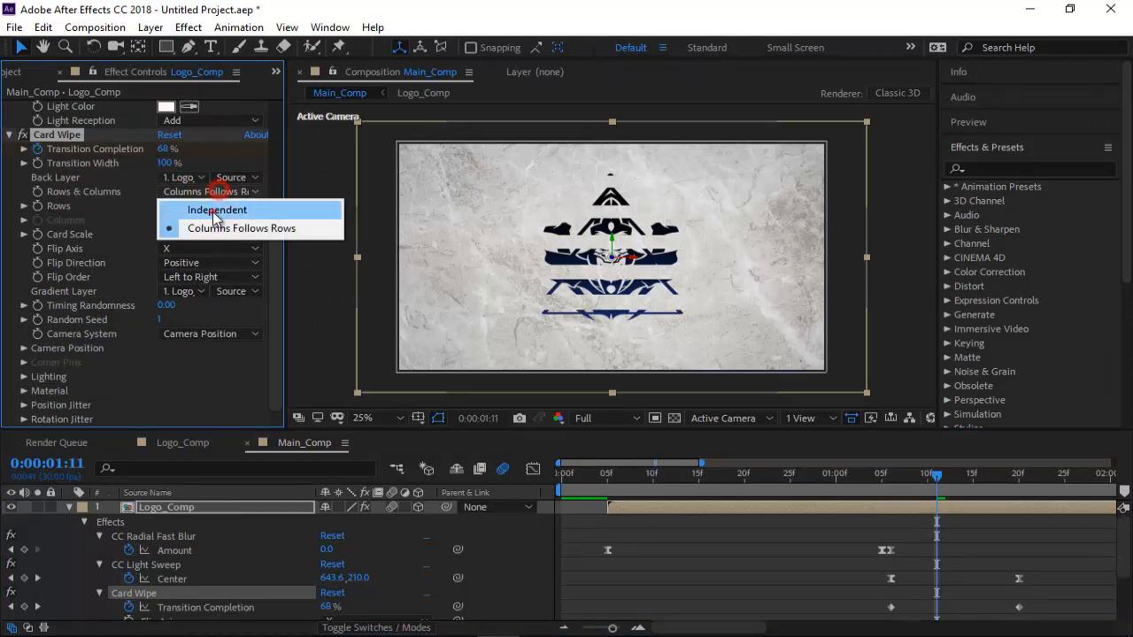
left_click(213, 210)
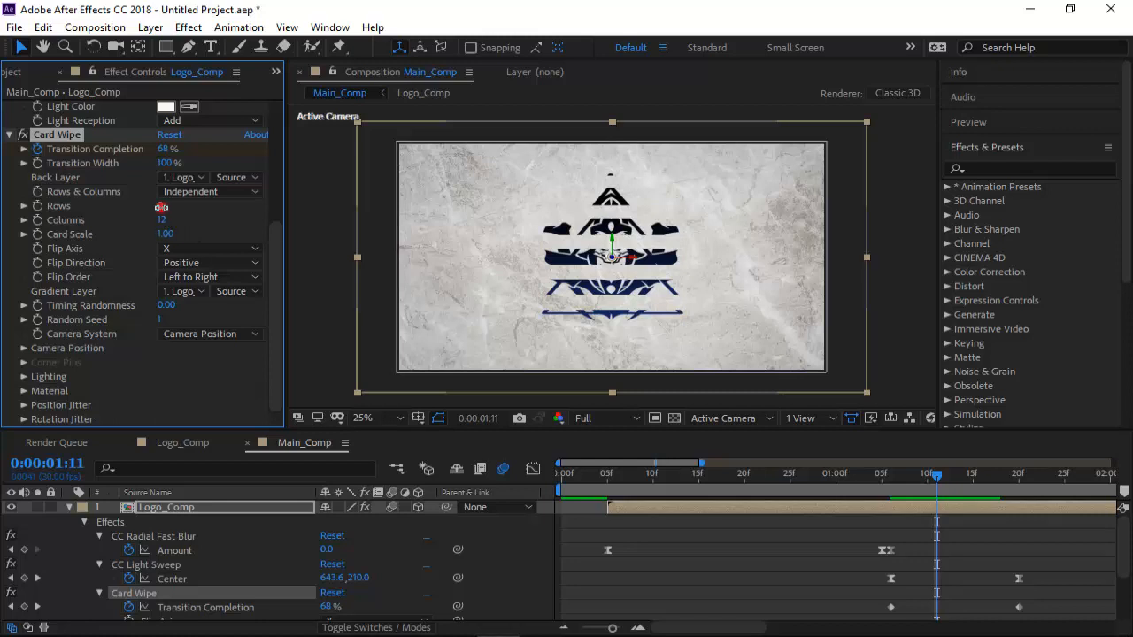
- Set Card Wipe's Rows to 50 and scrub through the transition to 0:00:01:20
left_click_drag(161, 206, 205, 210)
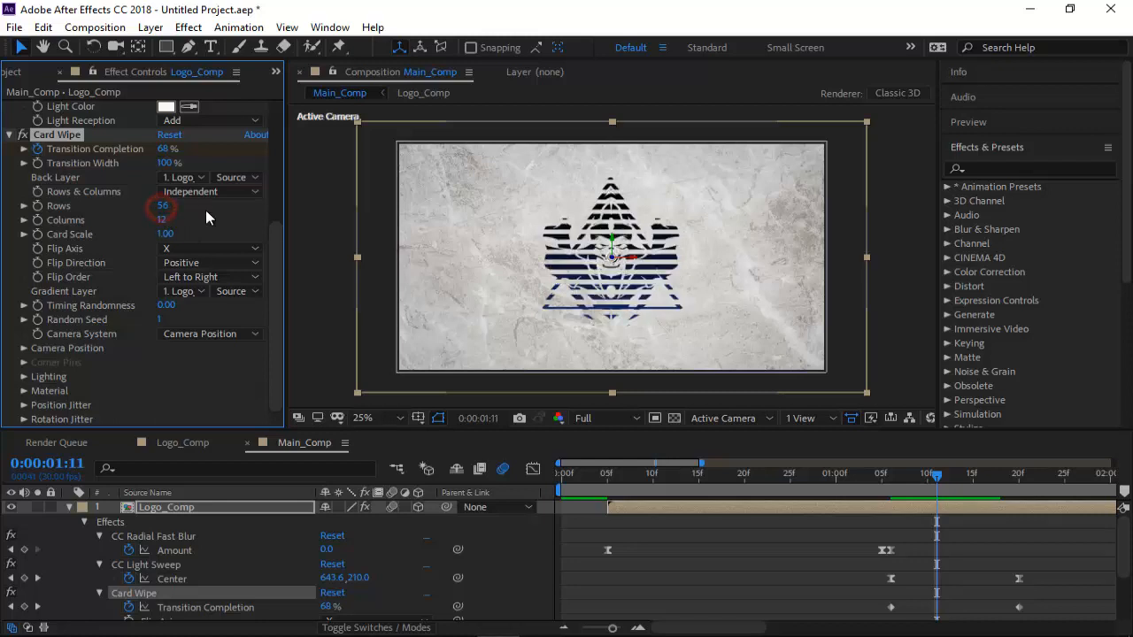
left_click(161, 207)
key("Return")
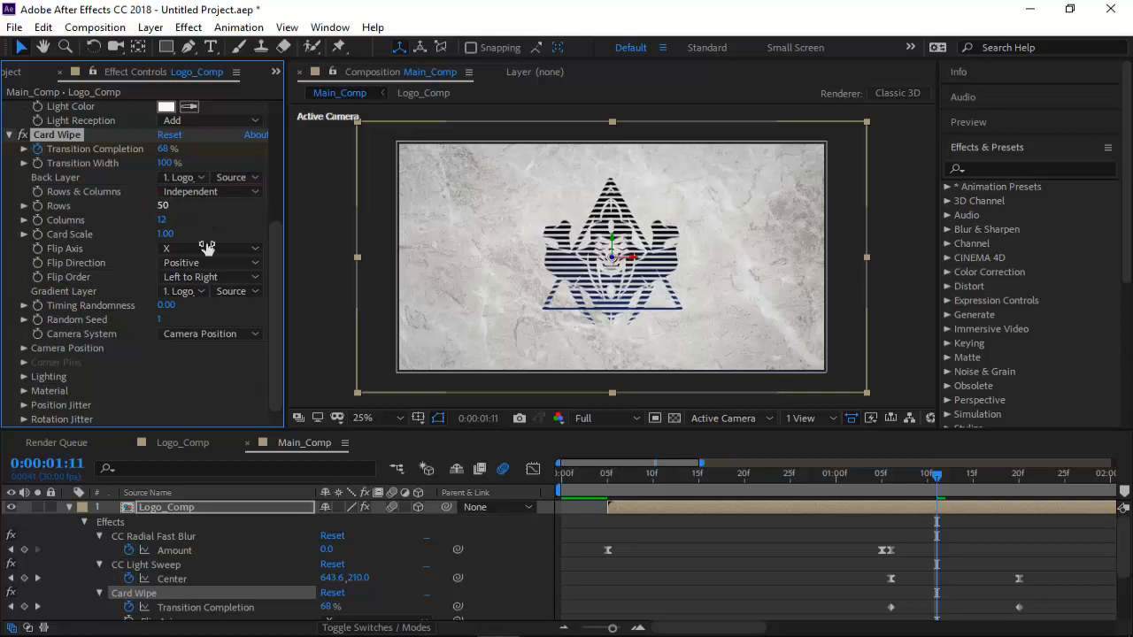
left_click_drag(938, 481, 1018, 501)
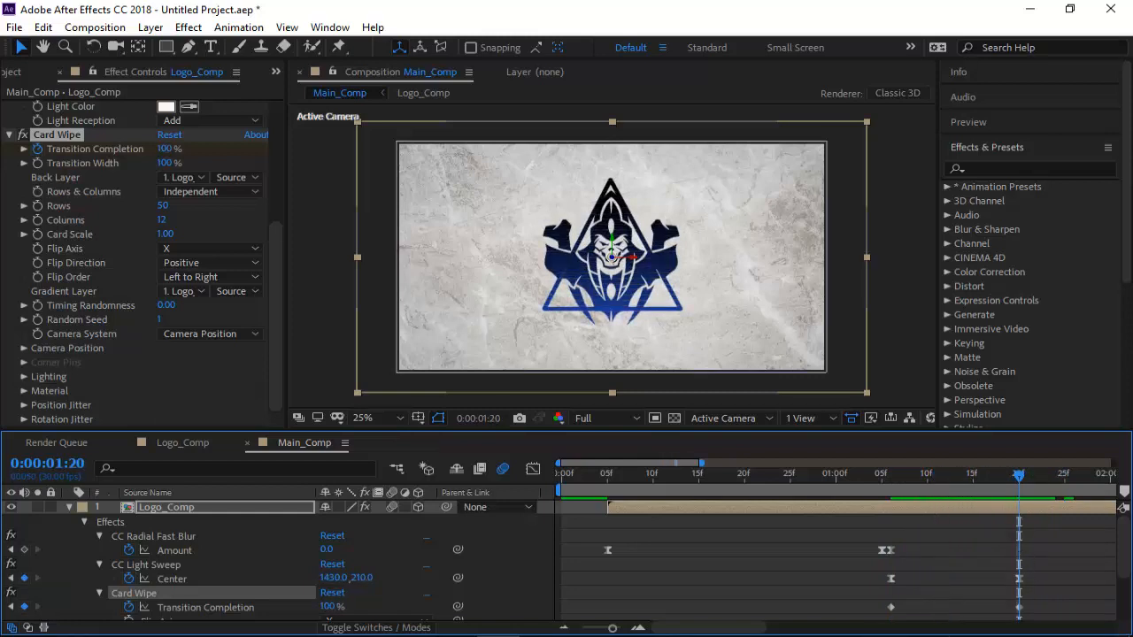
- Shift CC Light Sweep's two Center keyframes so that the sweep starts at 0:00:01:20
left_click_drag(689, 627, 710, 628)
left_click_drag(938, 577, 803, 577)
left_click_drag(878, 577, 776, 568)
left_click(964, 604)
- Apply Easy Ease to Card Wipe's two Transition Completion keyframes at 0:00:01:06 and 0:00:01:20
scroll(965, 604, "down", 2)
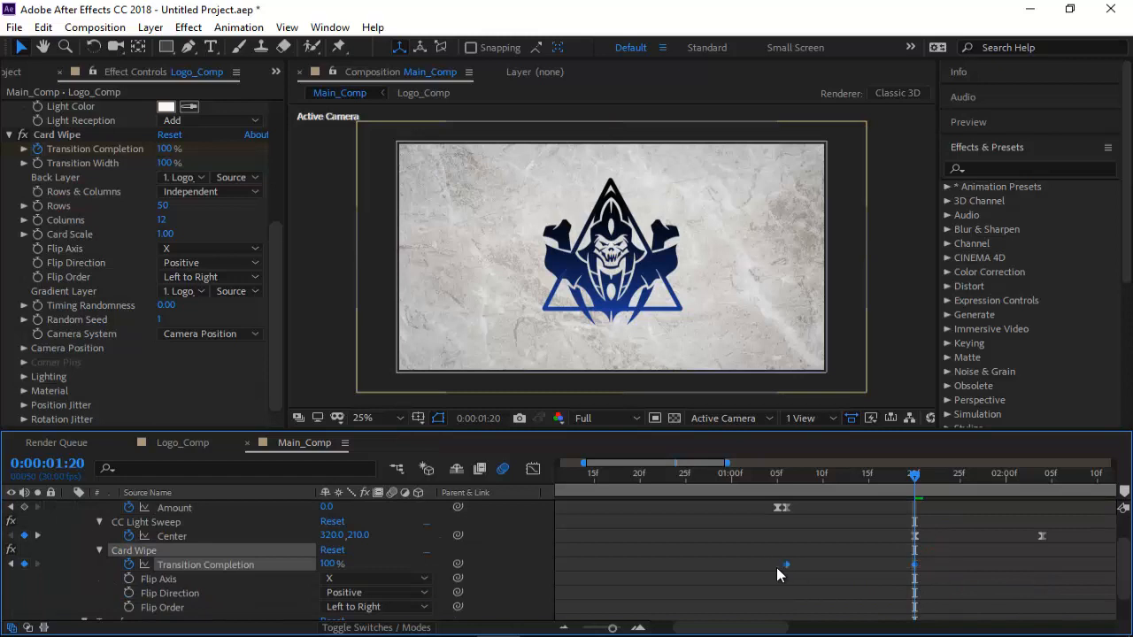
right_click(786, 565)
mouse_move(885, 553)
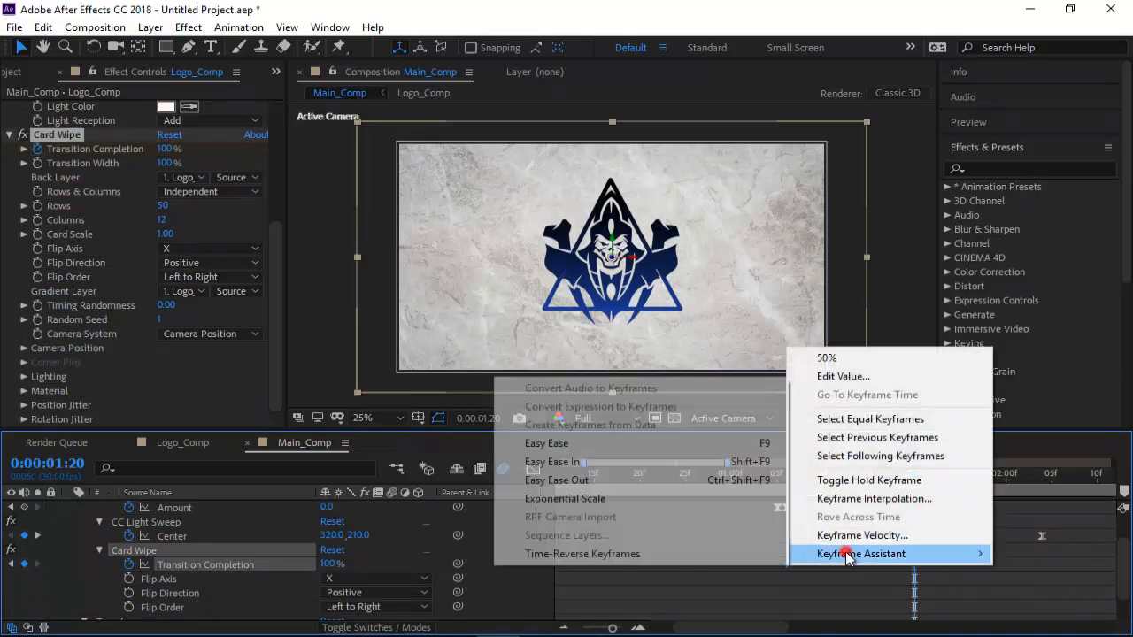
left_click(616, 443)
left_click(720, 531)
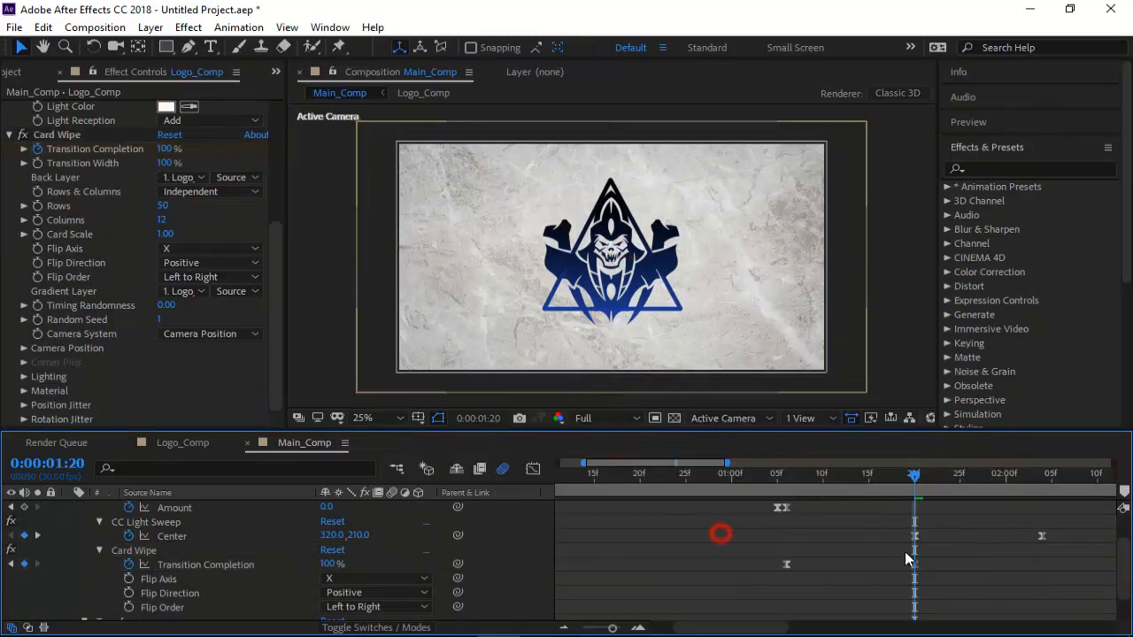
- Move Card Wipe's 50% Transition Completion keyframe to 0:00:01:09 and set the value to 0% at 0:00:01:06
left_click_drag(912, 472, 781, 482)
scroll(644, 543, "up", 2)
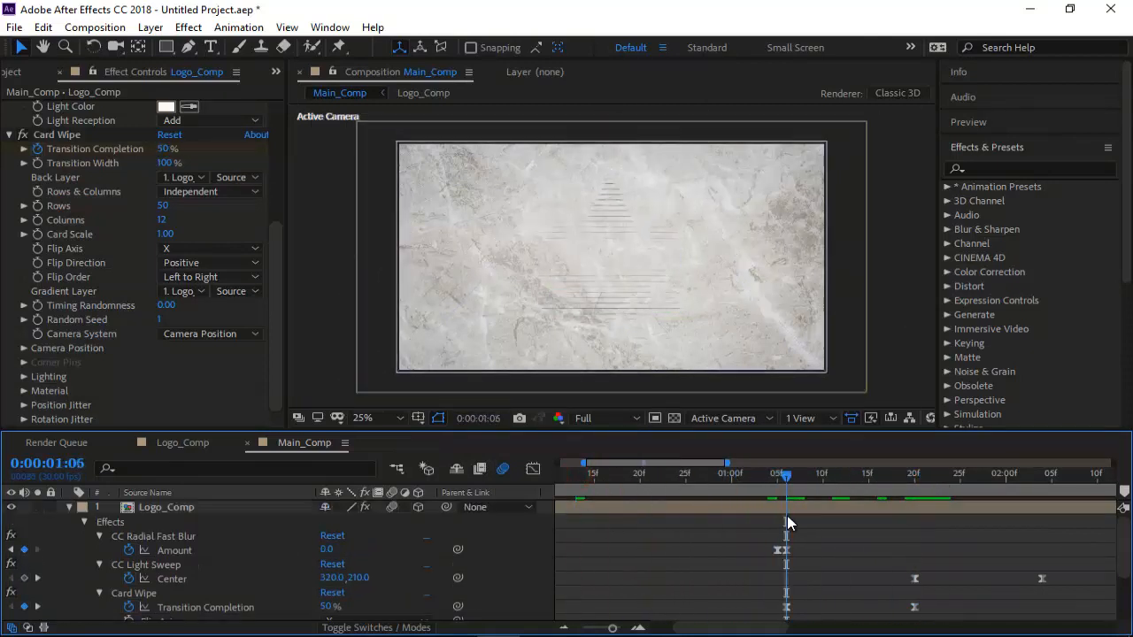
left_click(787, 607)
left_click_drag(787, 608, 815, 608)
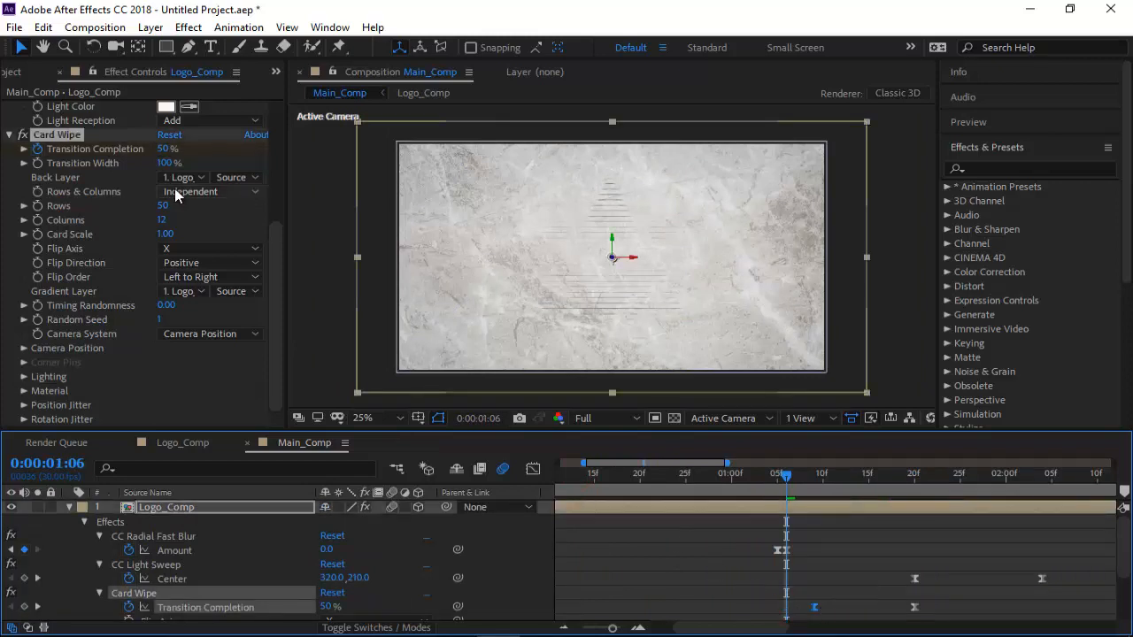
left_click(165, 149)
type("0")
key("Return")
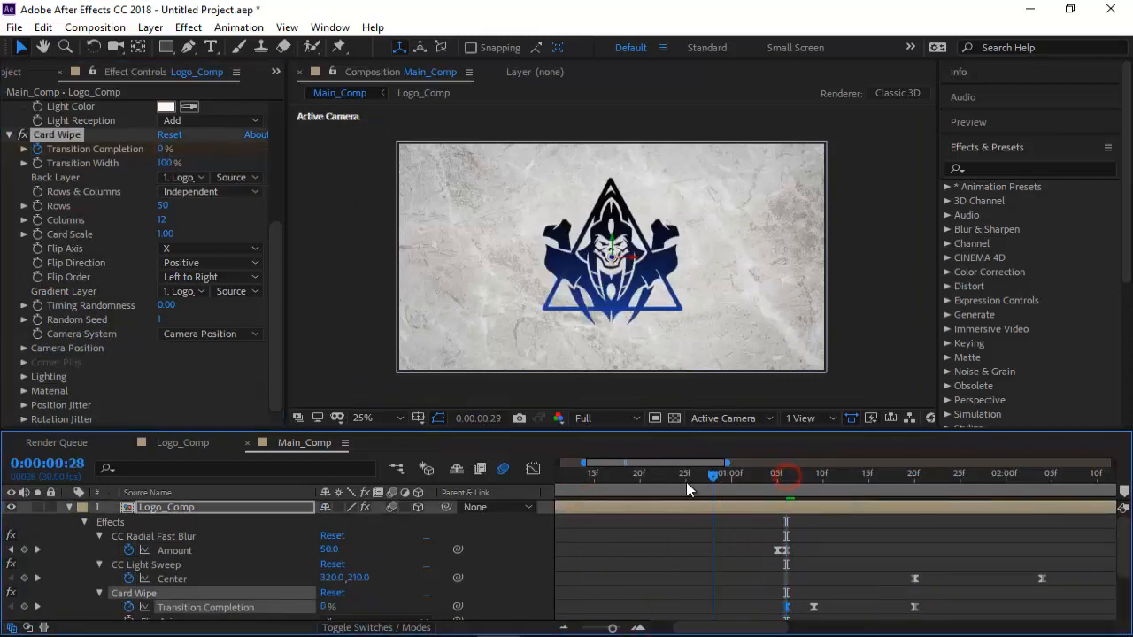
- Scrub the animation from 0:00:00:25 to 0:00:01:20 and delete the Transition Completion keyframe at 0:00:01:09
mouse_move(685, 482)
left_mouse_down()
mouse_move(613, 489)
mouse_move(690, 498)
left_mouse_up()
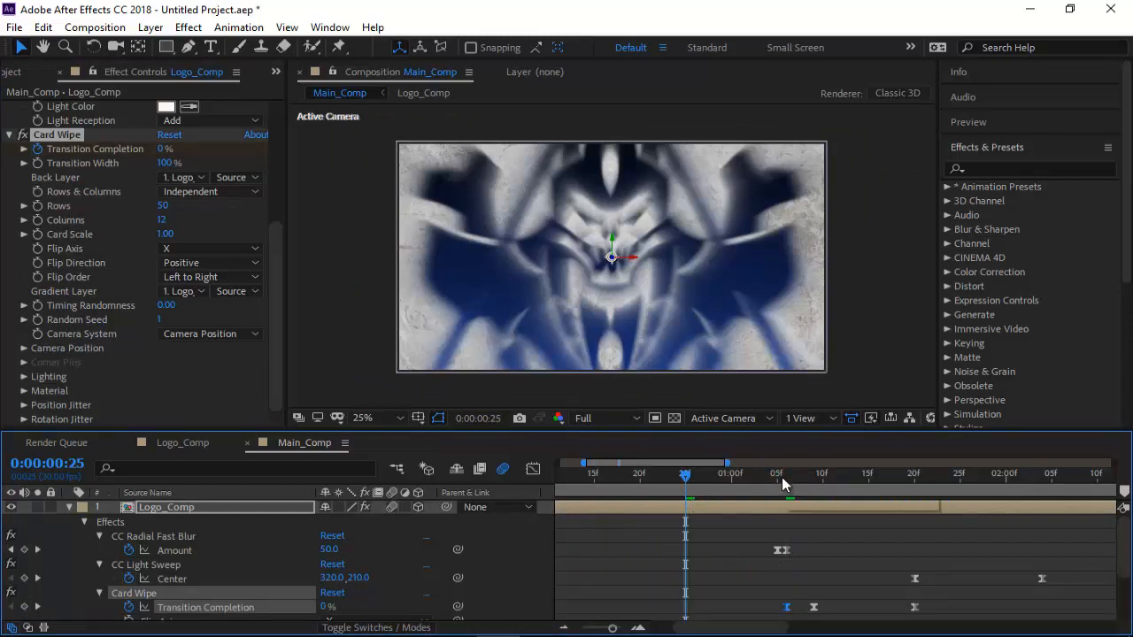
left_click(782, 478)
left_click_drag(784, 478, 914, 502)
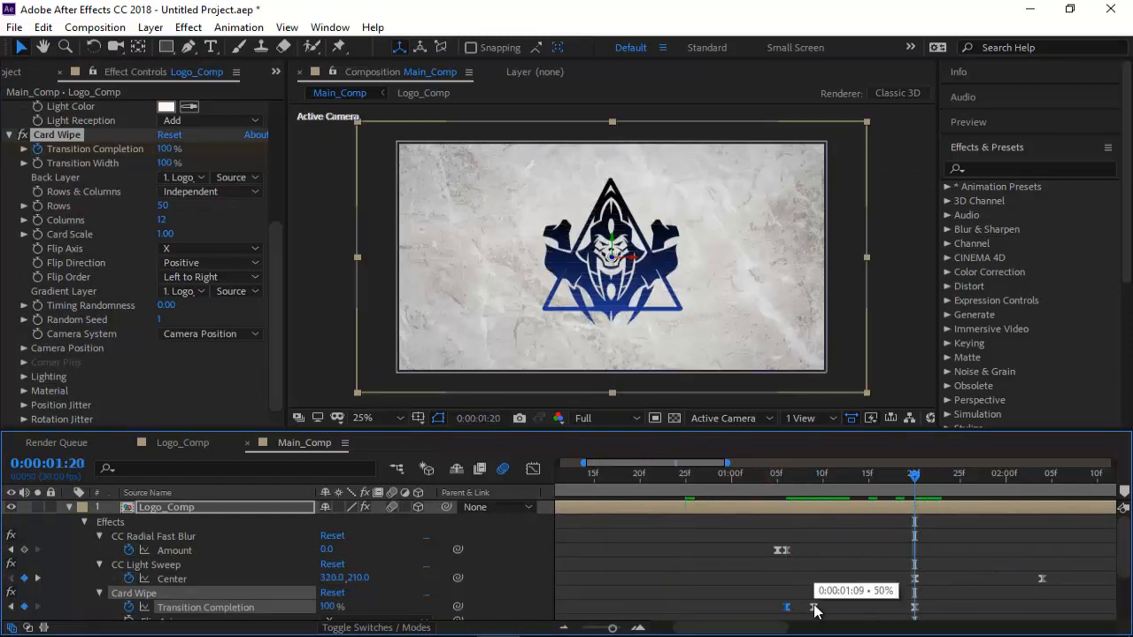
left_click(842, 610)
left_click(814, 480)
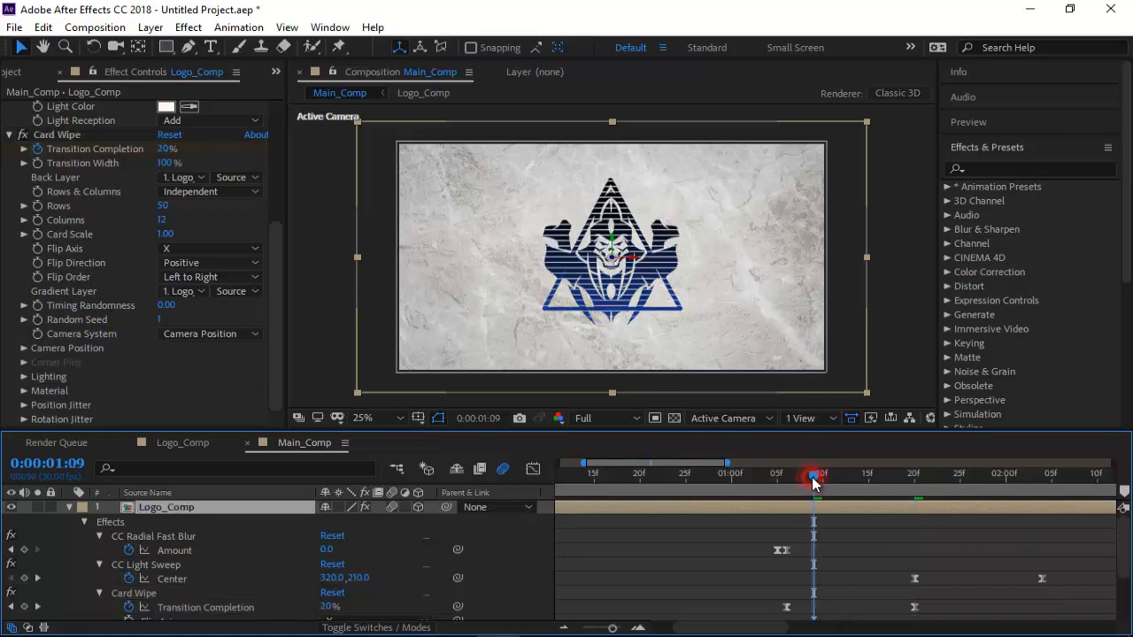
- Set the Transition Completion keyframe at 0:00:01:20 to 50% and move it to 0:00:01:07
left_click_drag(814, 480, 914, 497)
left_click(914, 607)
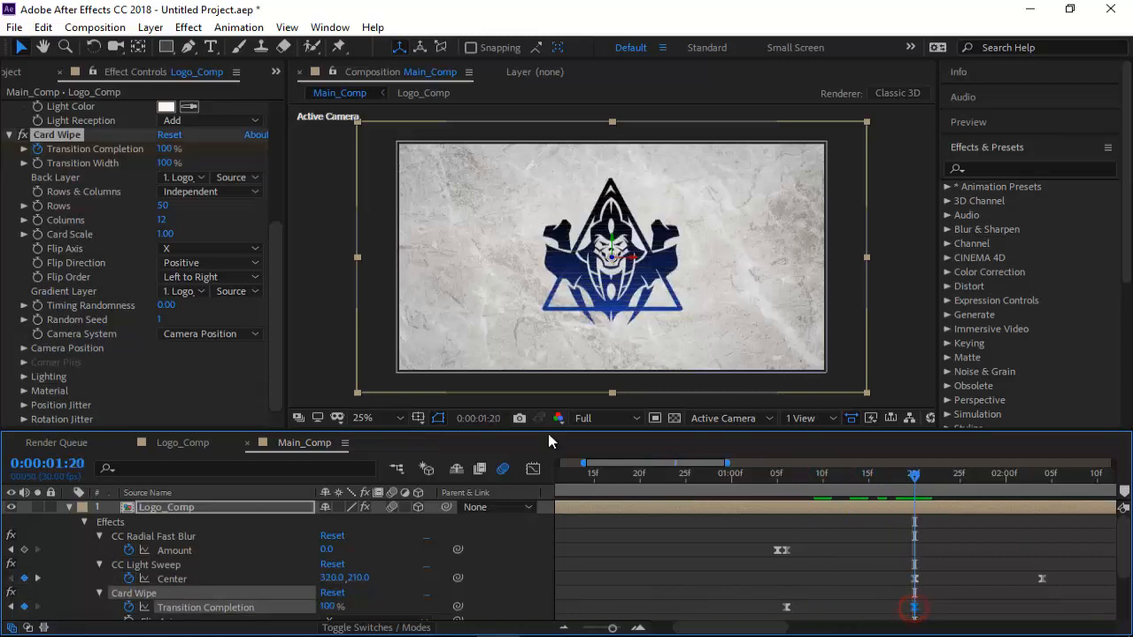
left_click(166, 150)
type("50")
key("Return")
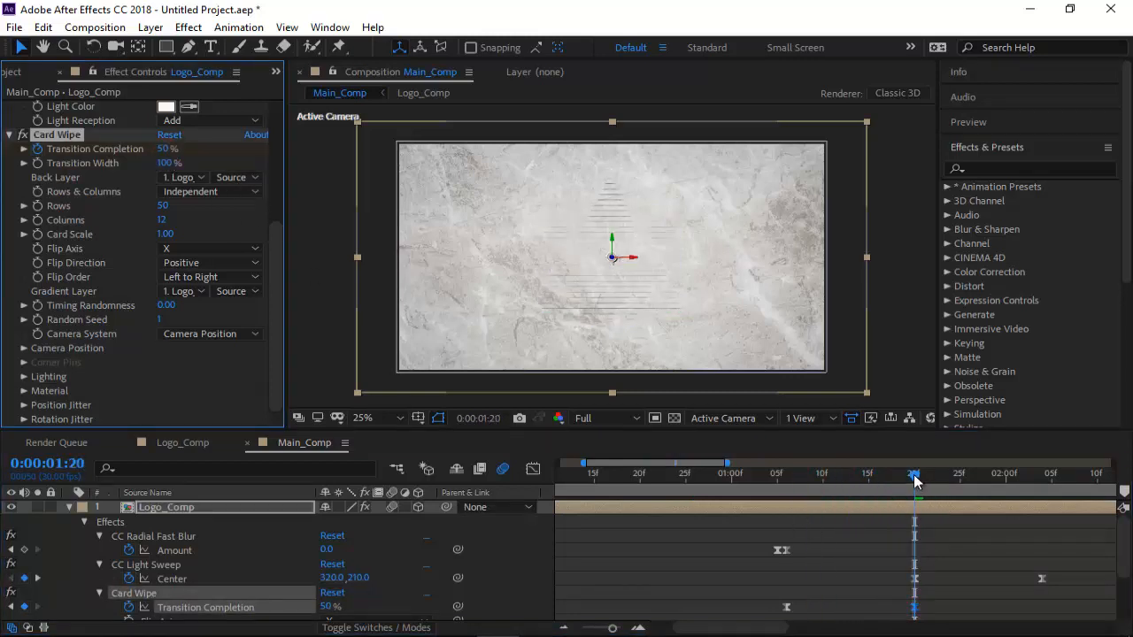
left_click_drag(914, 607, 795, 612)
- Set Card Wipe's Transition Completion to 100% at 0:00:01:20 and scrub through the transition
left_click(166, 149)
type("100")
key("Return")
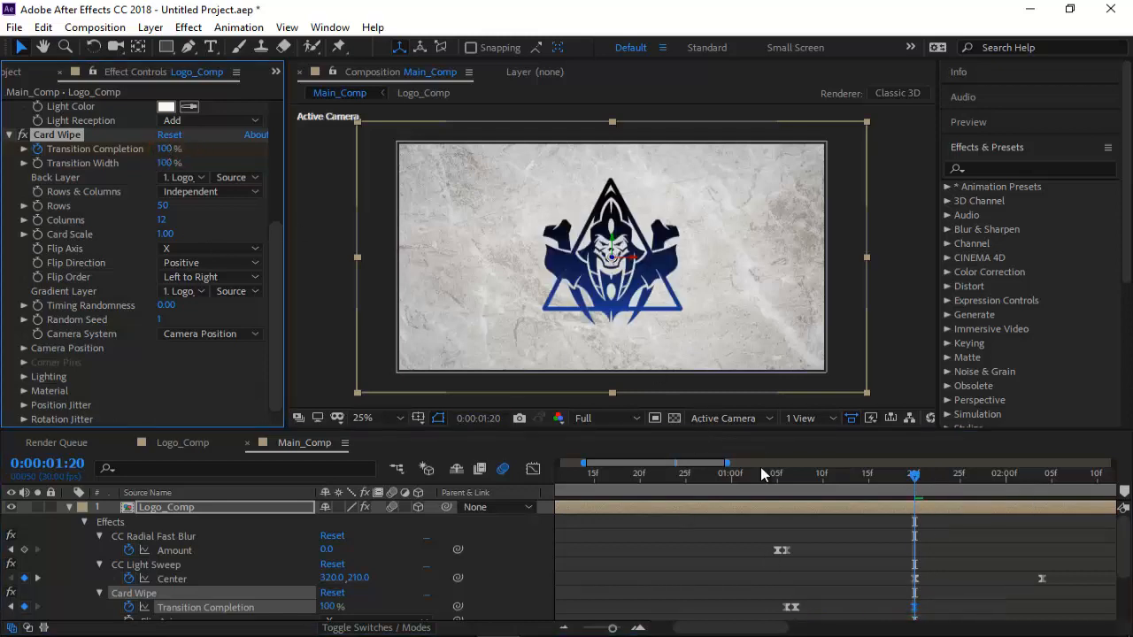
left_click_drag(761, 473, 914, 520)
left_click(968, 584)
- Try repositioning CC Light Sweep's Center point in the composition at 0:00:01:27, and undo that change
left_click(914, 578)
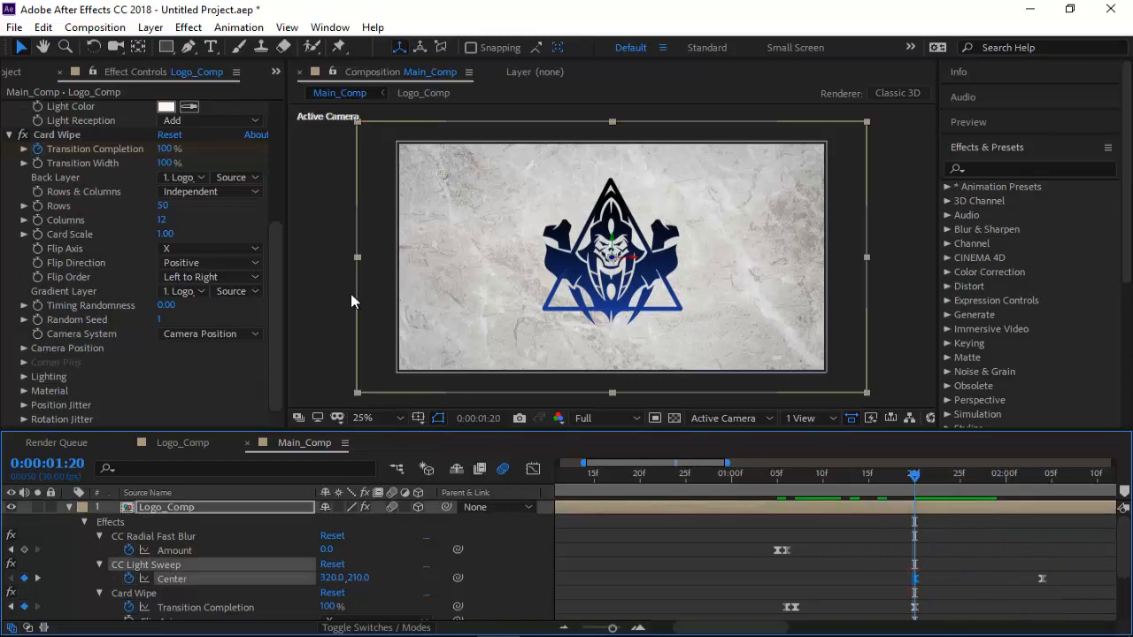
left_click_drag(913, 476, 977, 476)
left_click(148, 567)
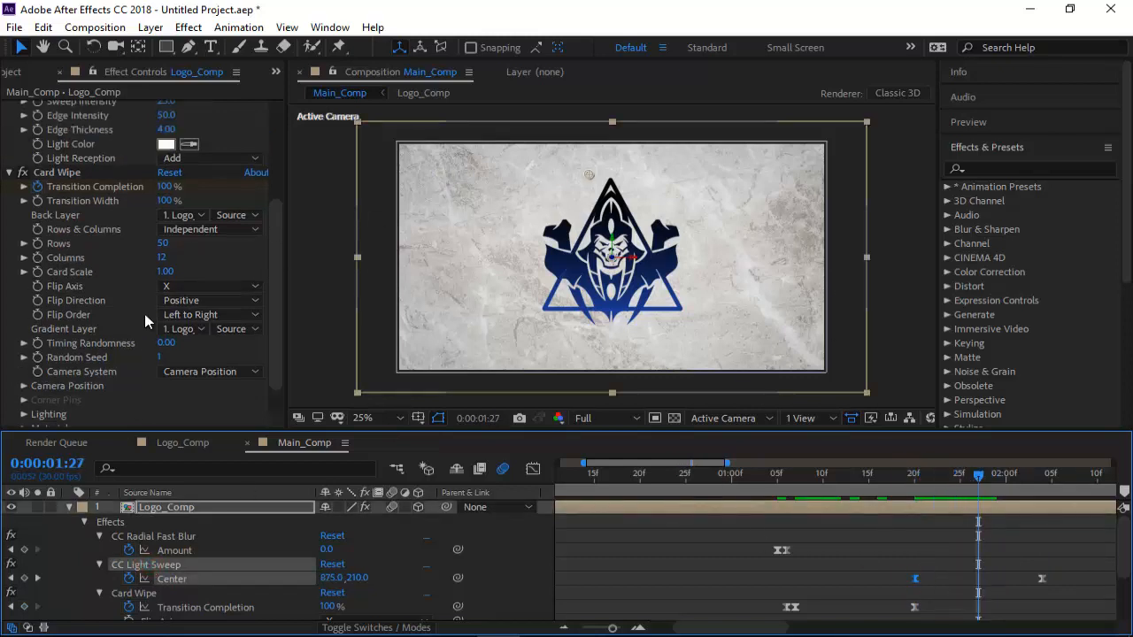
left_click(597, 181)
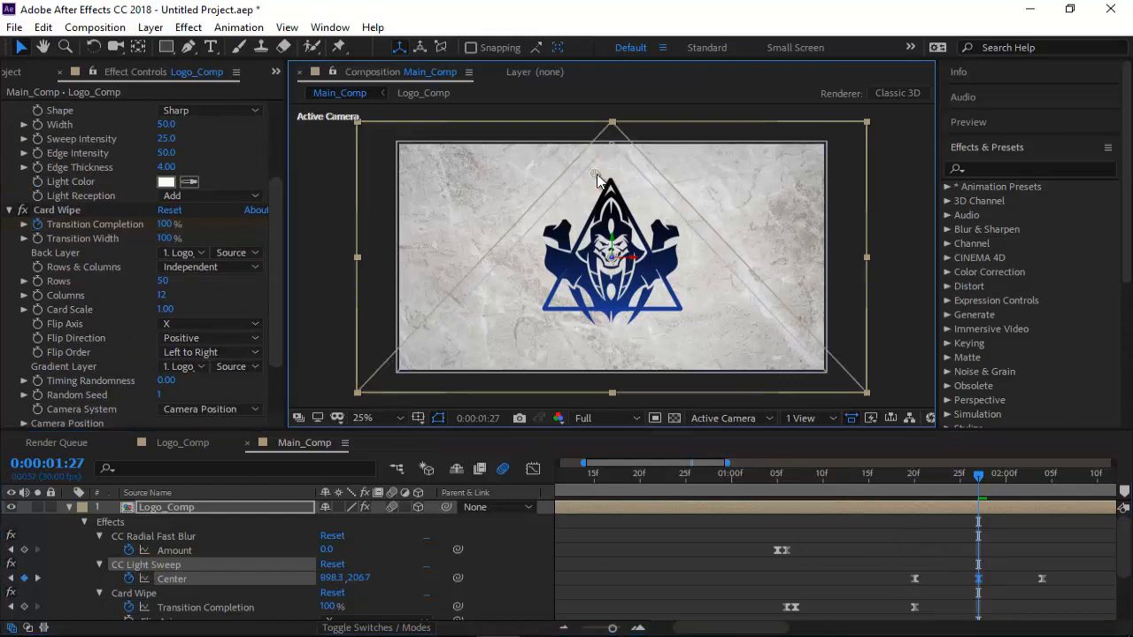
- Collapse Card Wipe, place CC Light Sweep below it in the effect order, and scrub the sweep to 0:00:02:07
scroll(37, 223, "up", 2)
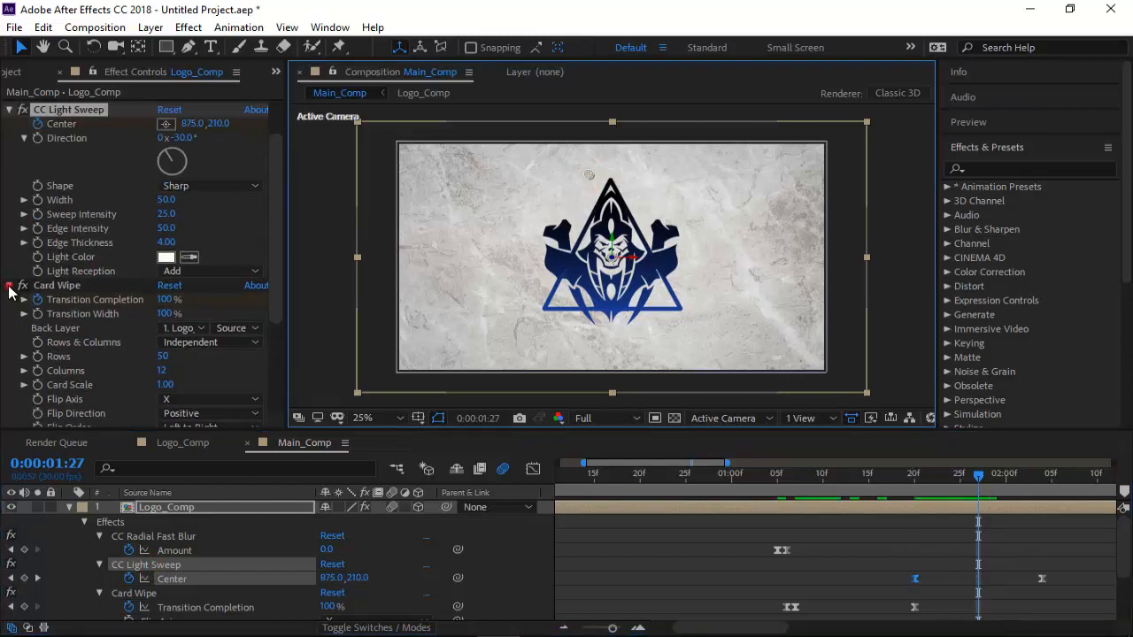
left_click(9, 285)
left_click_drag(70, 347, 62, 172)
scroll(1031, 558, "down", 3)
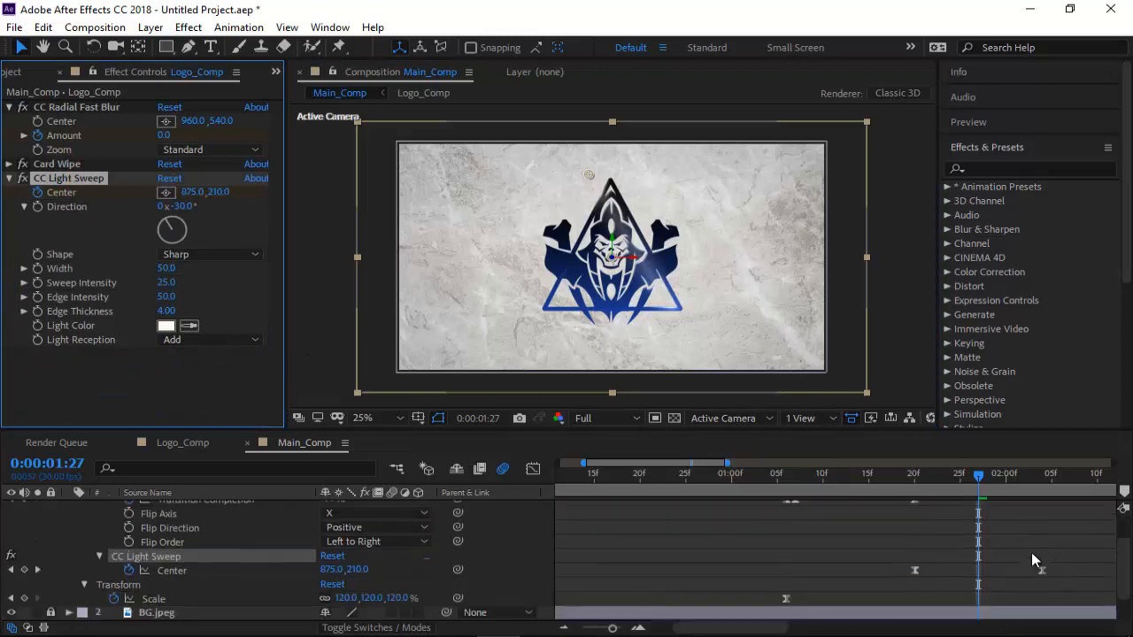
left_click_drag(979, 478, 1071, 485)
left_click(1089, 539)
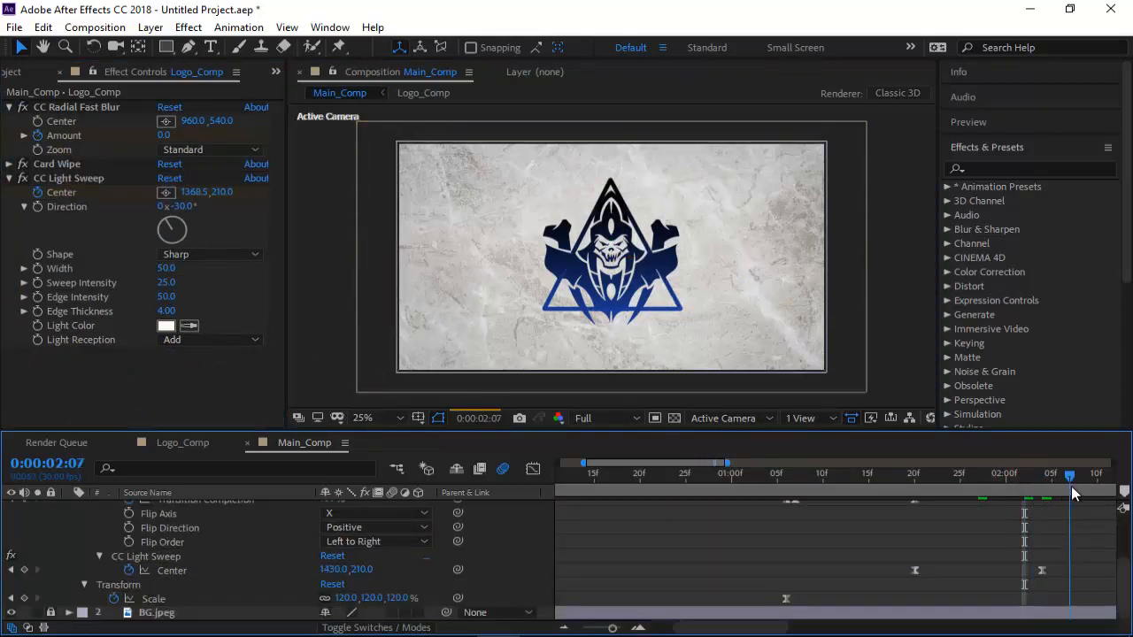
- Collapse the Logo_Comp layer's properties in the Main_Comp timeline and clear the selection
scroll(177, 513, "up", 3)
left_click(69, 507)
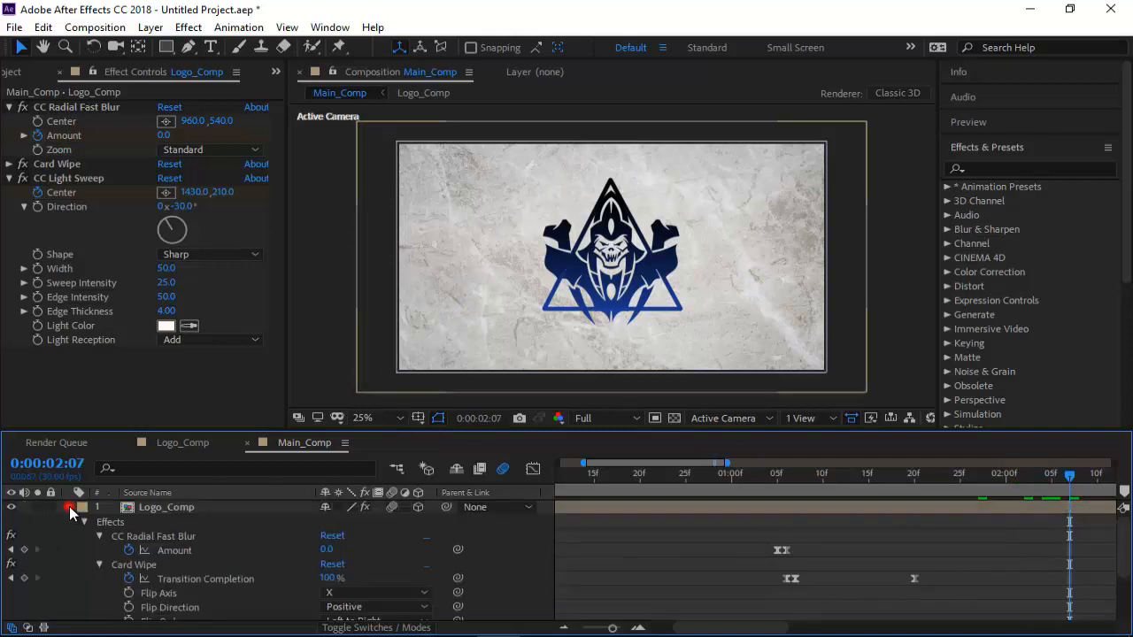
left_click(167, 564)
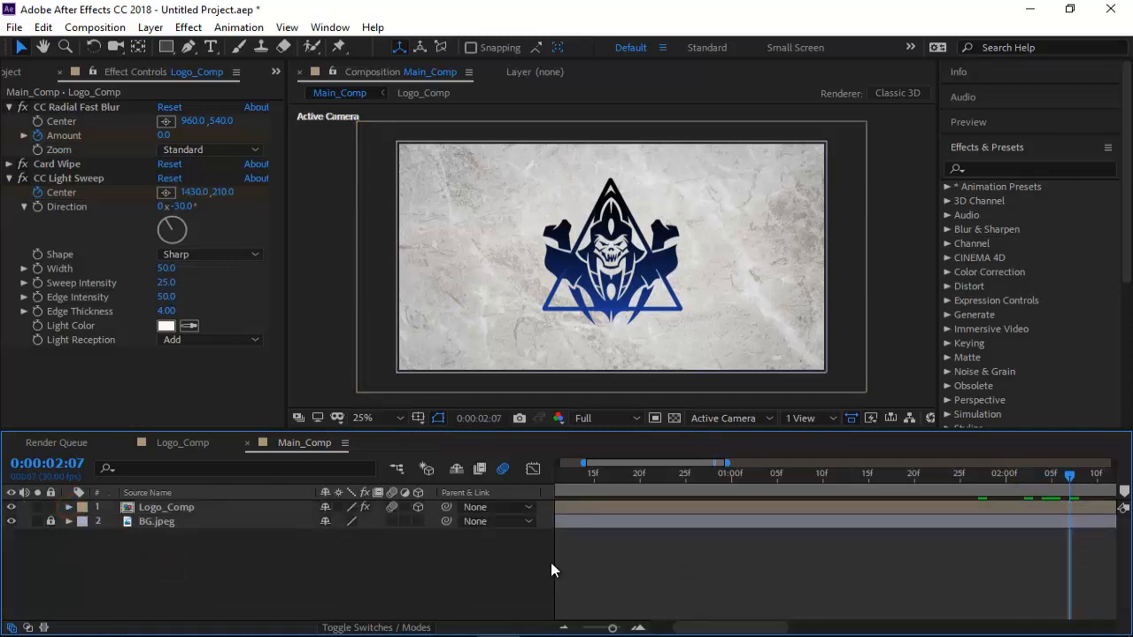